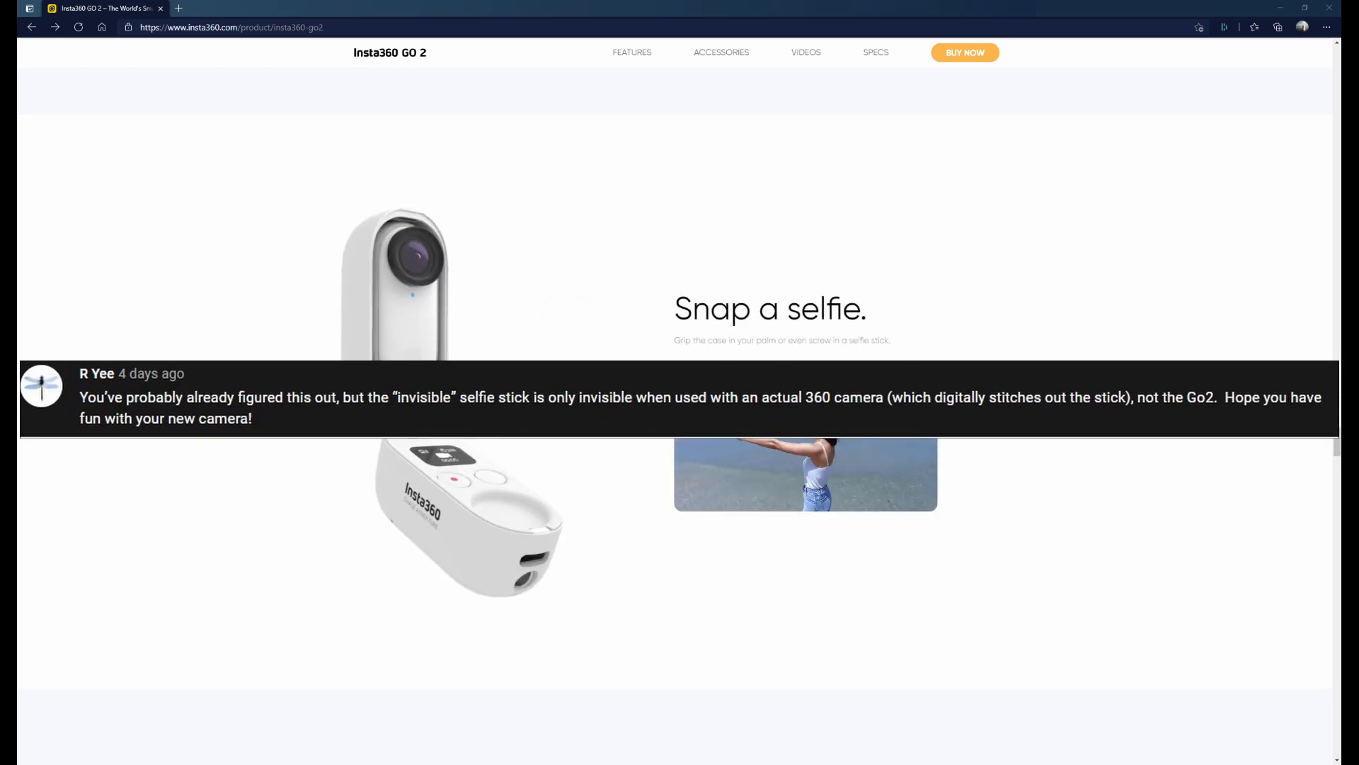
pyautogui.scroll(-5, 680, 531)
pyautogui.scroll(-5, 680, 532)
pyautogui.scroll(-5, 680, 531)
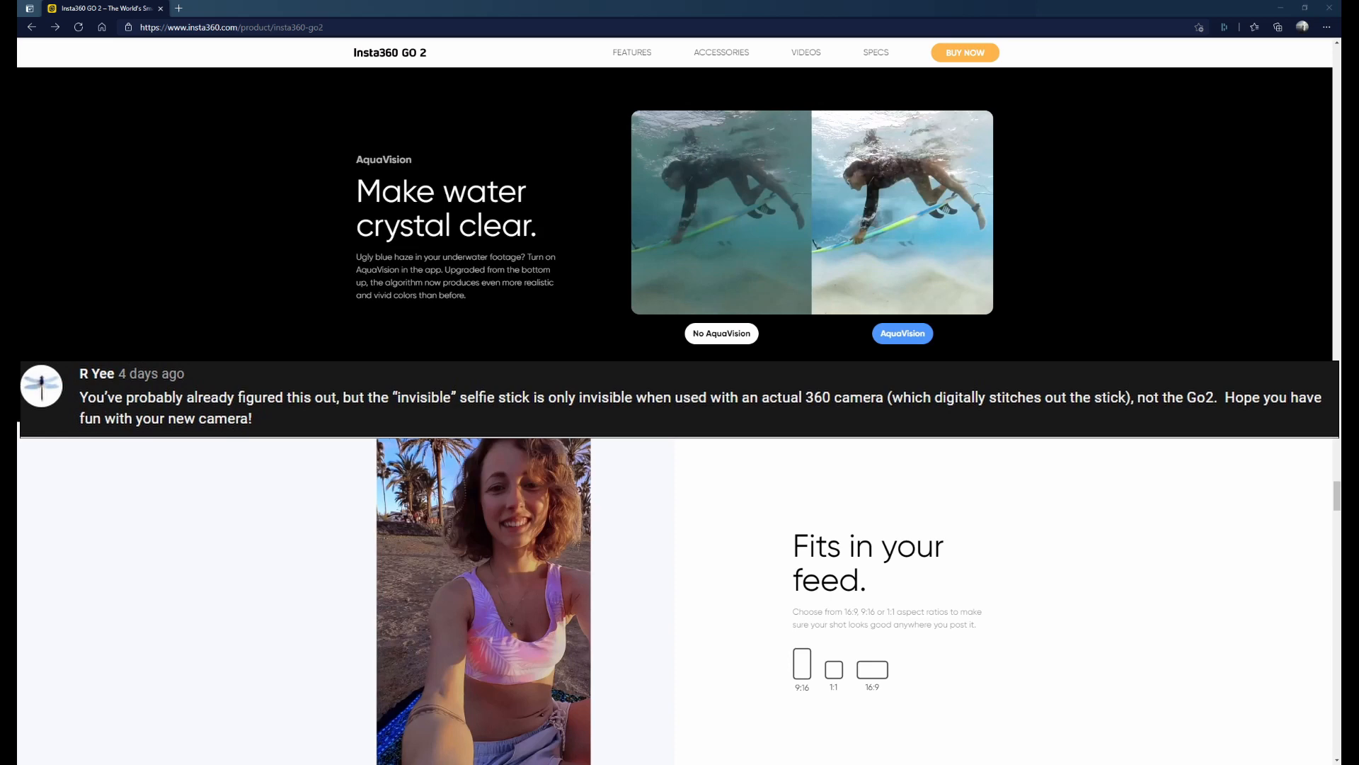
pyautogui.scroll(-3, 679, 530)
pyautogui.scroll(5, 680, 531)
pyautogui.scroll(5, 680, 531)
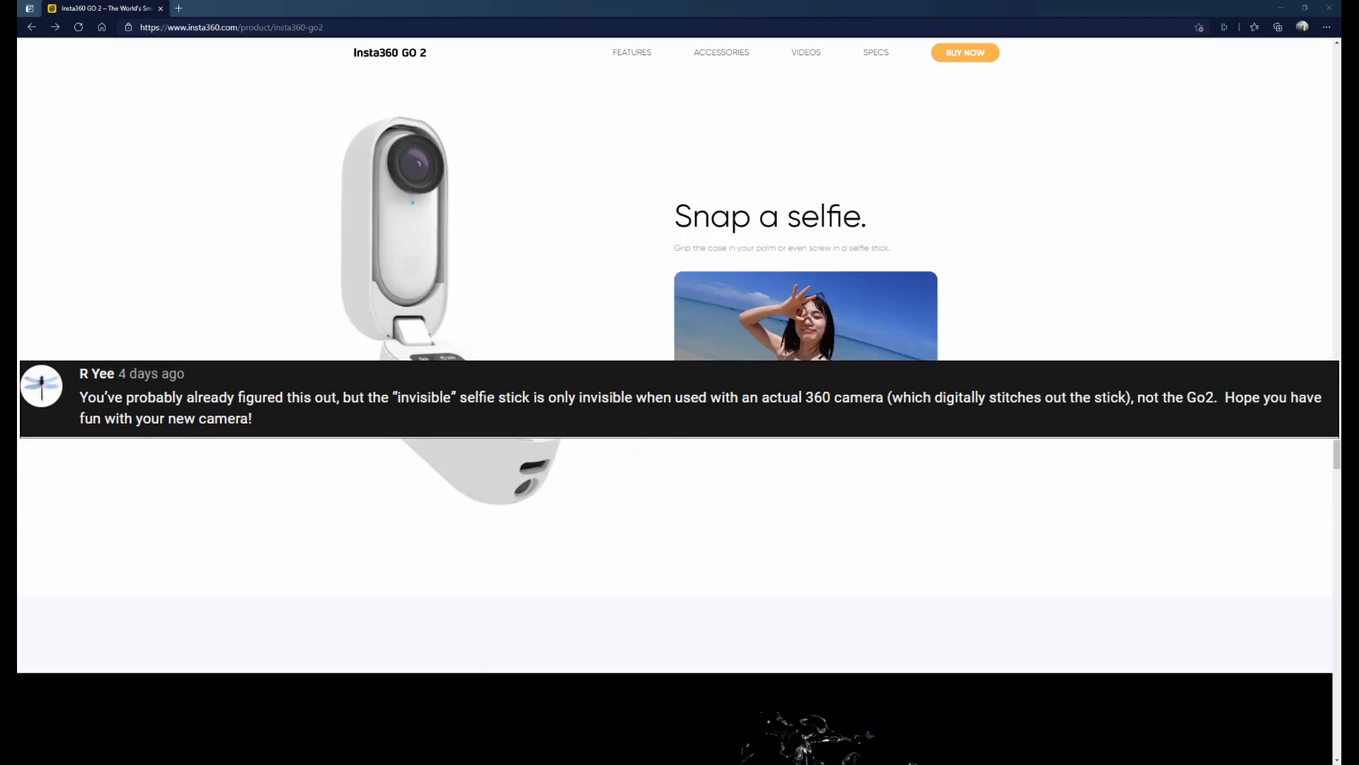
pyautogui.scroll(3, 680, 531)
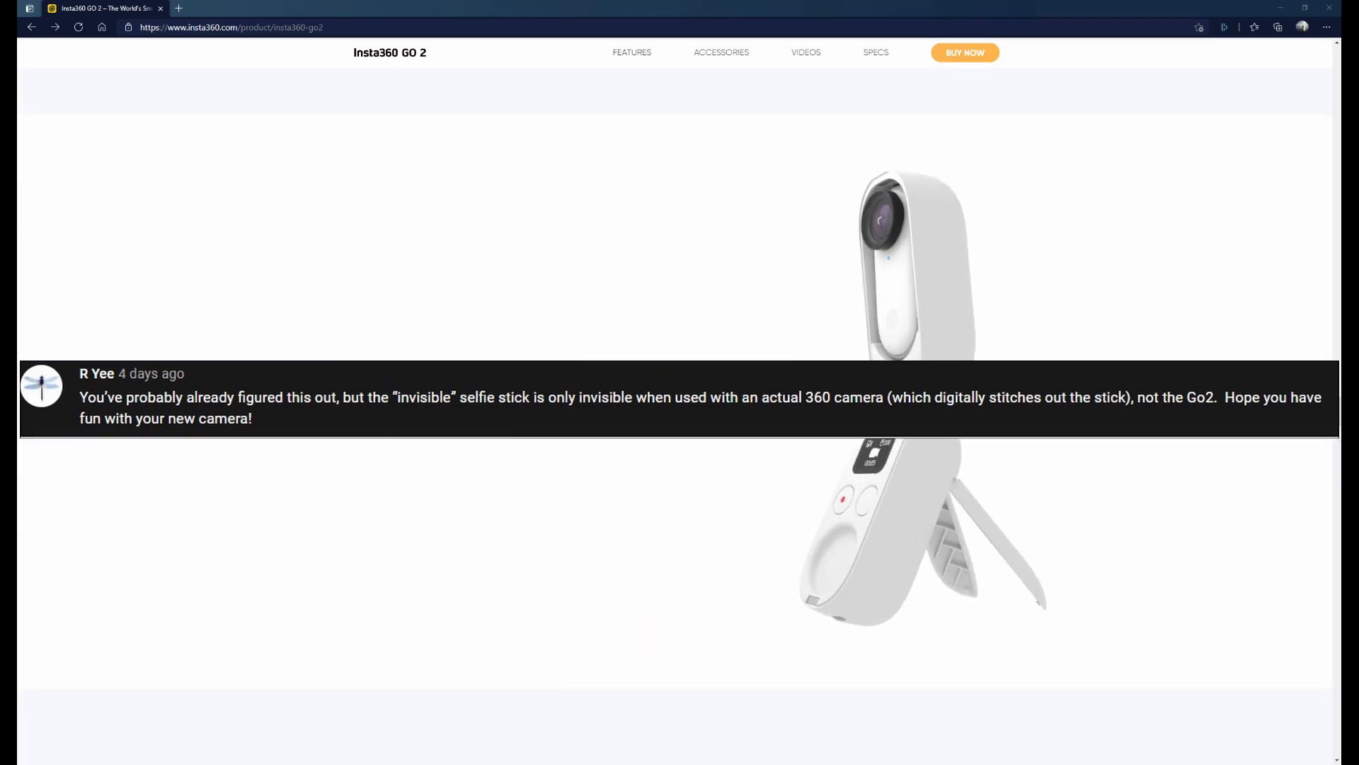
# Strip /product/insta360-go2 from the address to load the Insta360 homepage.
pyautogui.moveTo(324, 27); pyautogui.dragTo(253, 26)
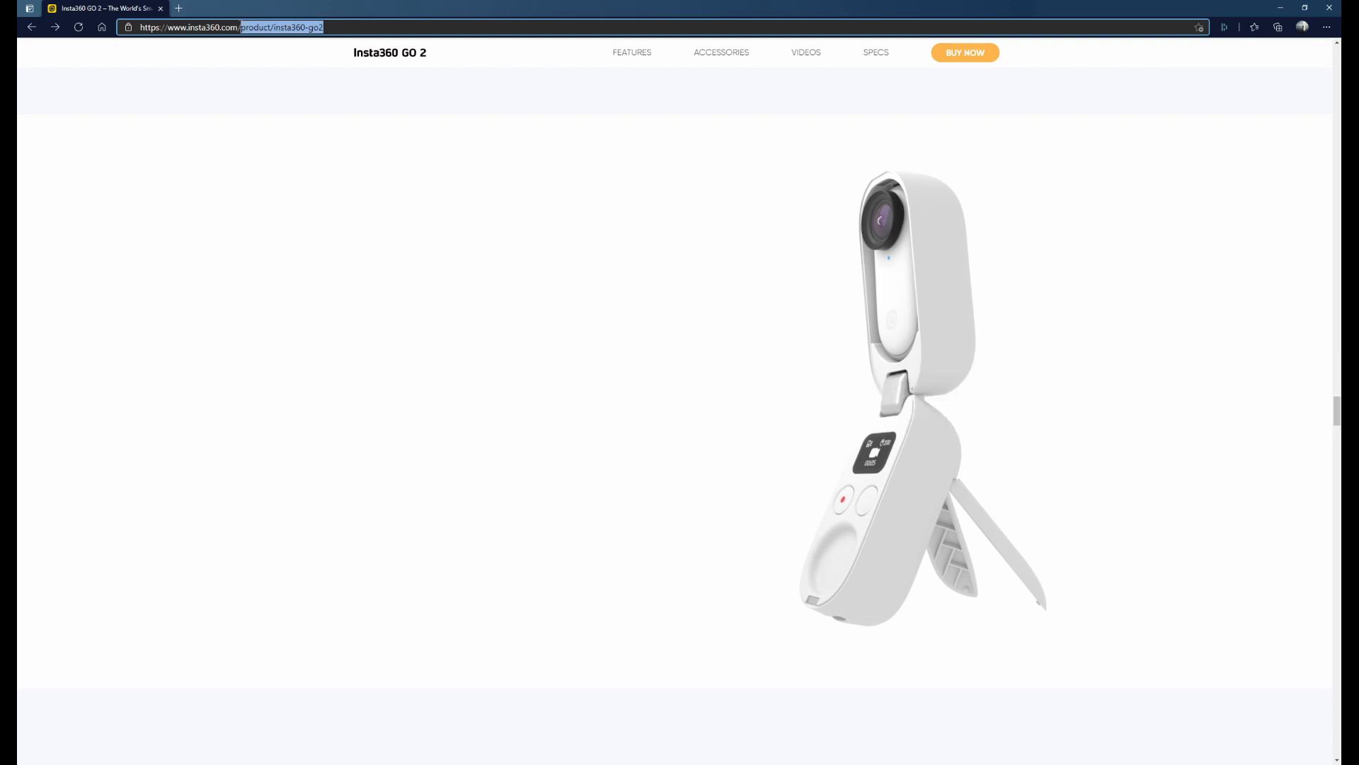
pyautogui.press('BackSpace')
pyautogui.press('Return')
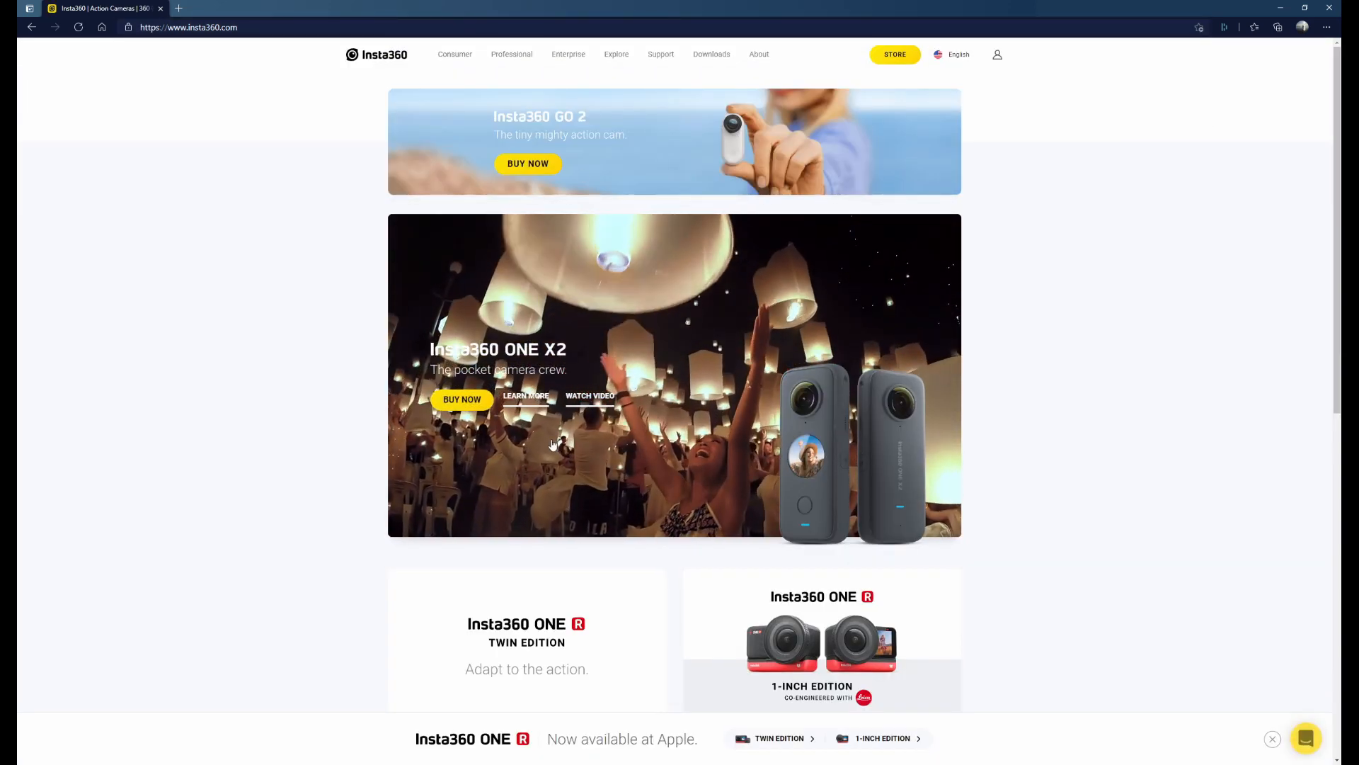
pyautogui.scroll(-3, 774, 278)
pyautogui.scroll(-2, 742, 413)
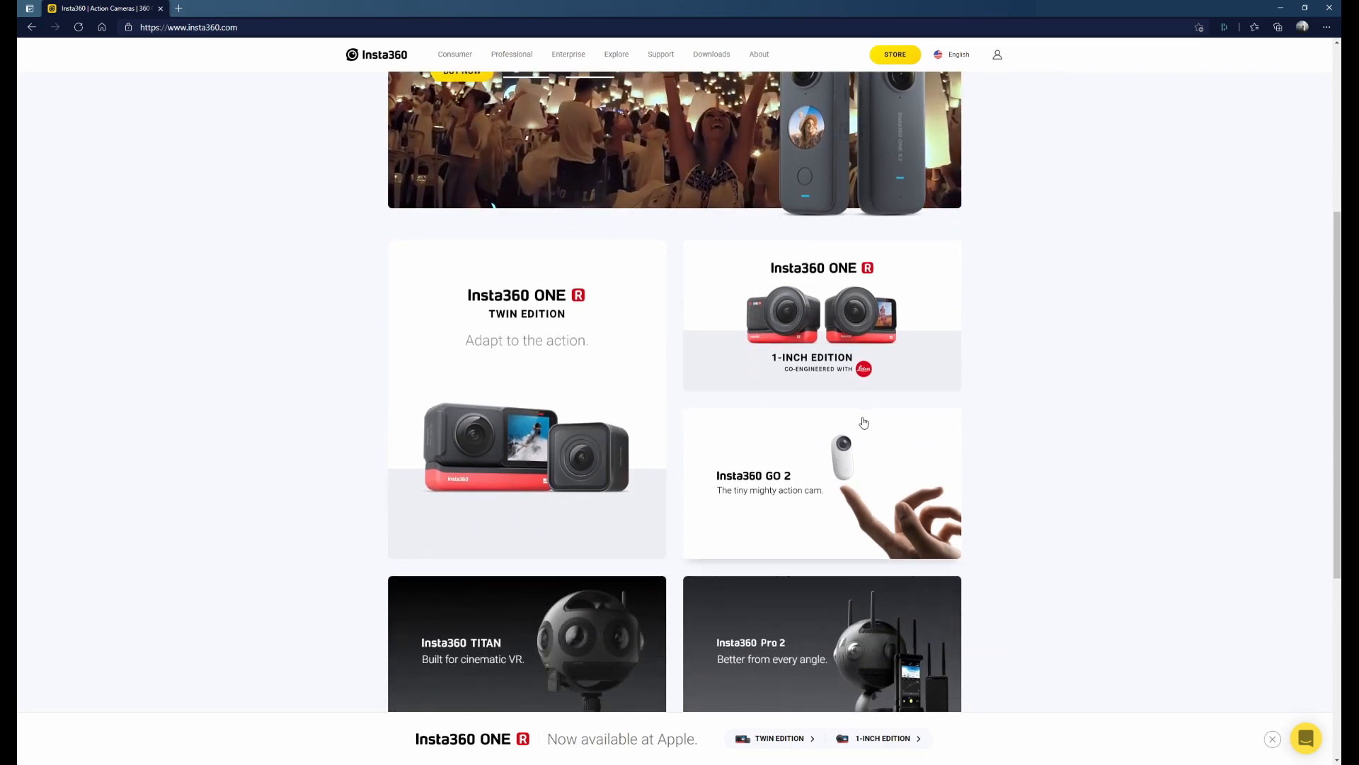
pyautogui.scroll(-2, 742, 414)
pyautogui.scroll(6, 926, 438)
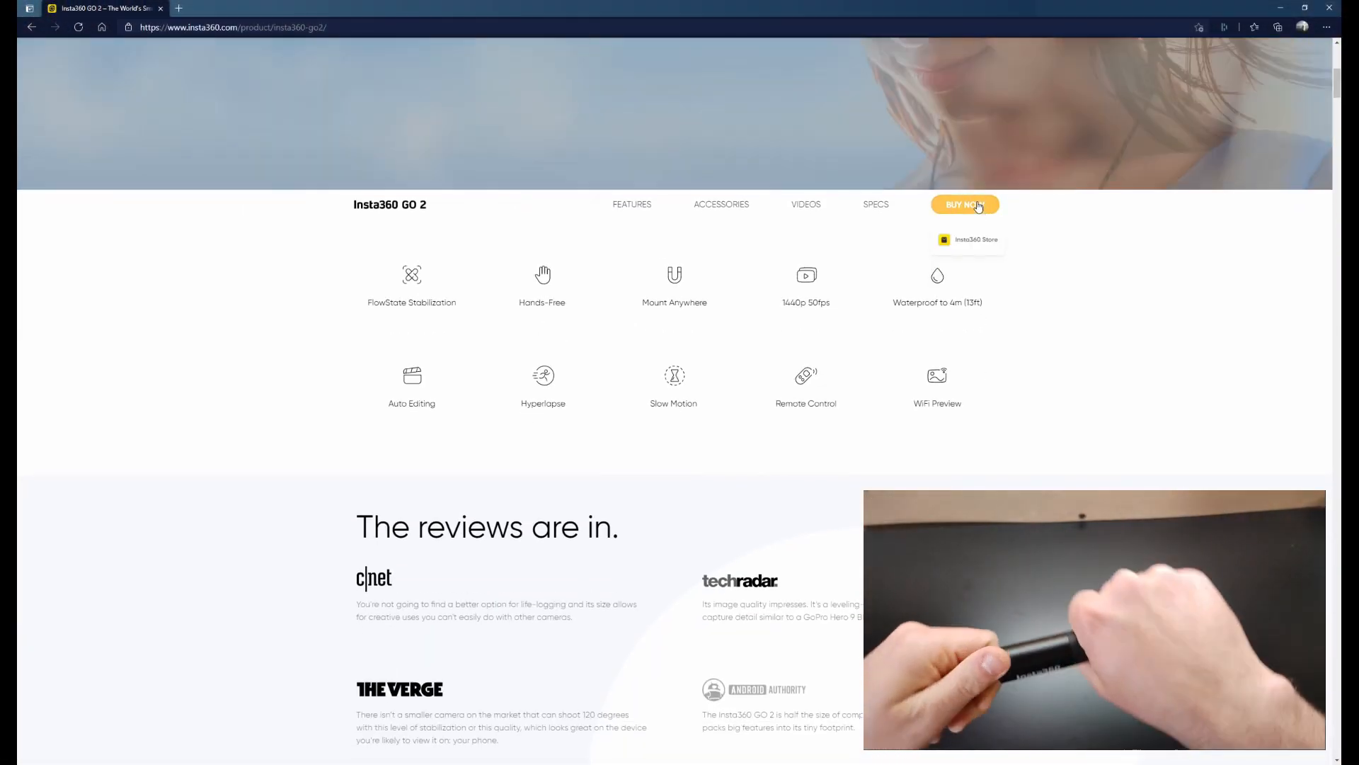
# In the GO 2 store listing, view Standalone, then choose the Selfie Stick Kit version ($349).
pyautogui.click(951, 207)
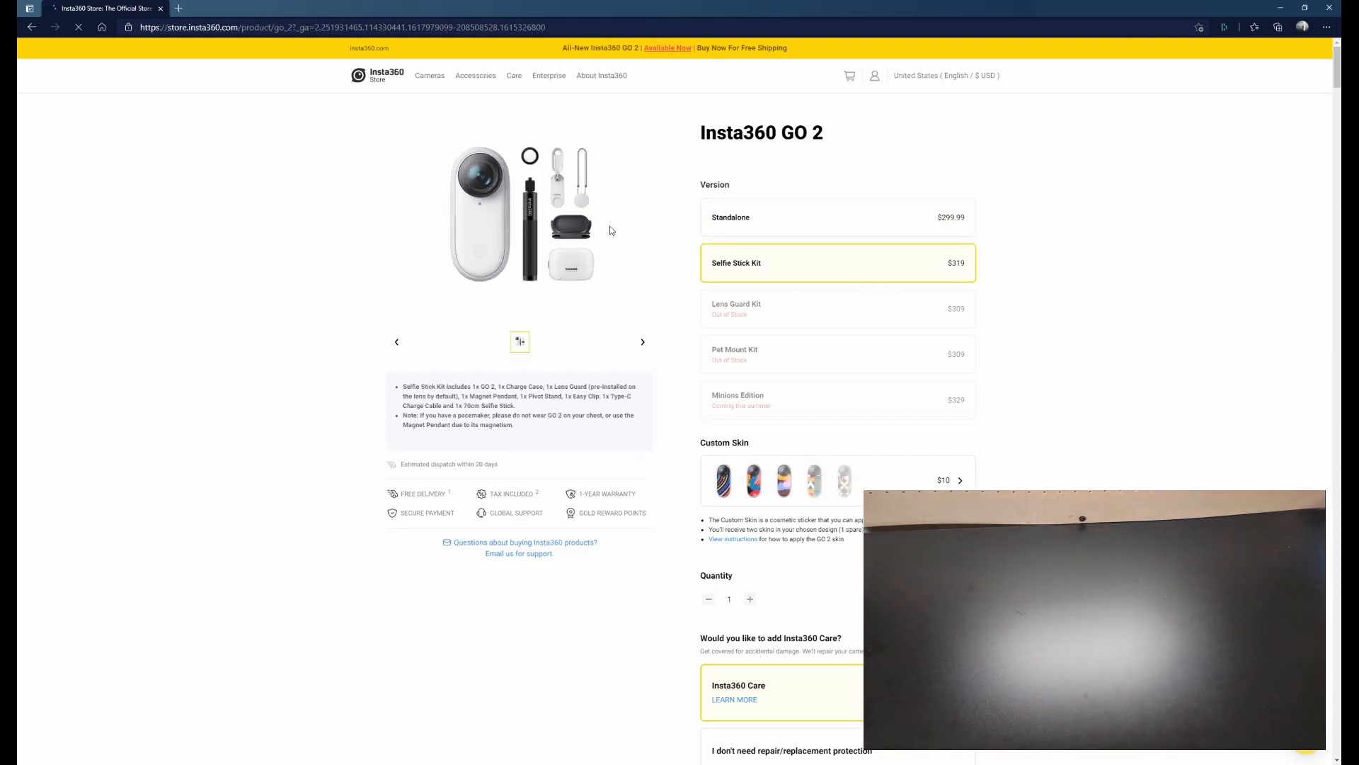
pyautogui.click(789, 233)
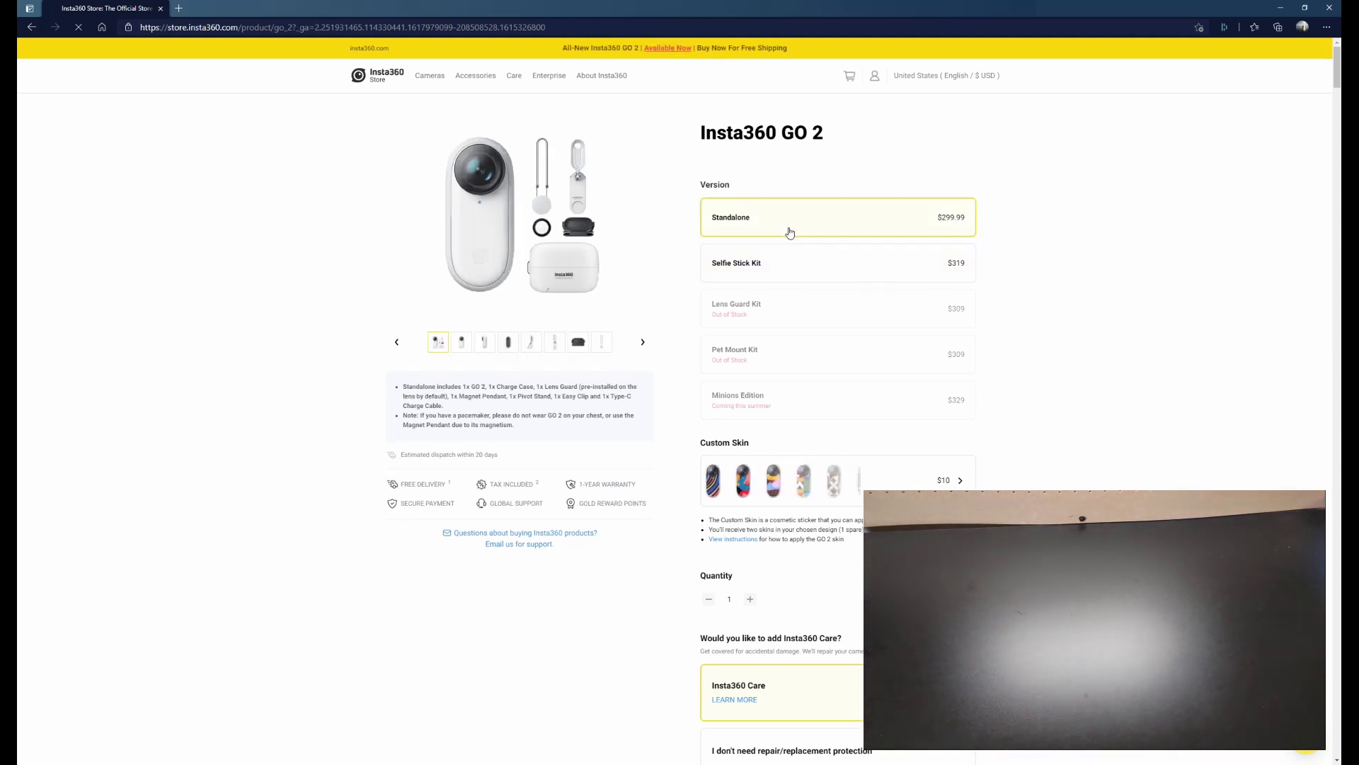
pyautogui.click(789, 265)
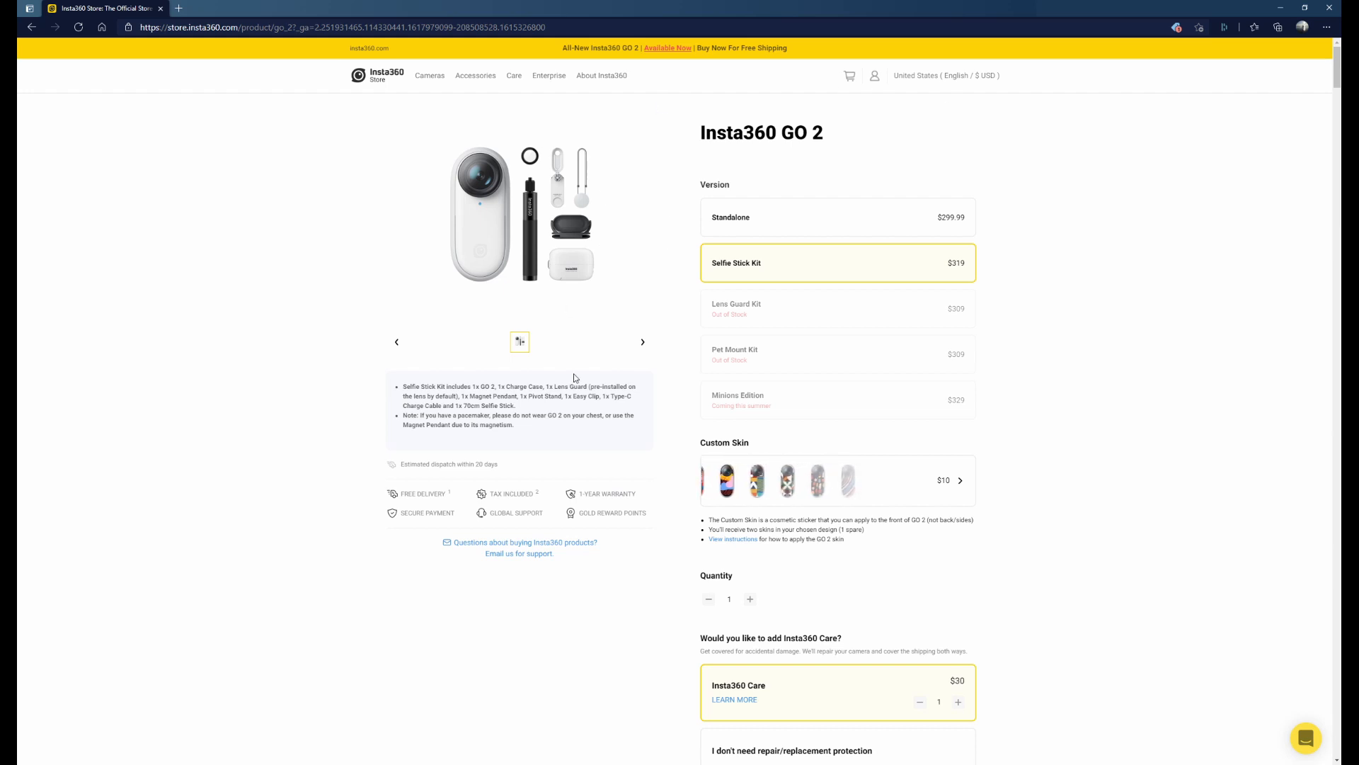
pyautogui.scroll(-6, 596, 379)
pyautogui.scroll(3, 596, 379)
pyautogui.scroll(-4, 596, 379)
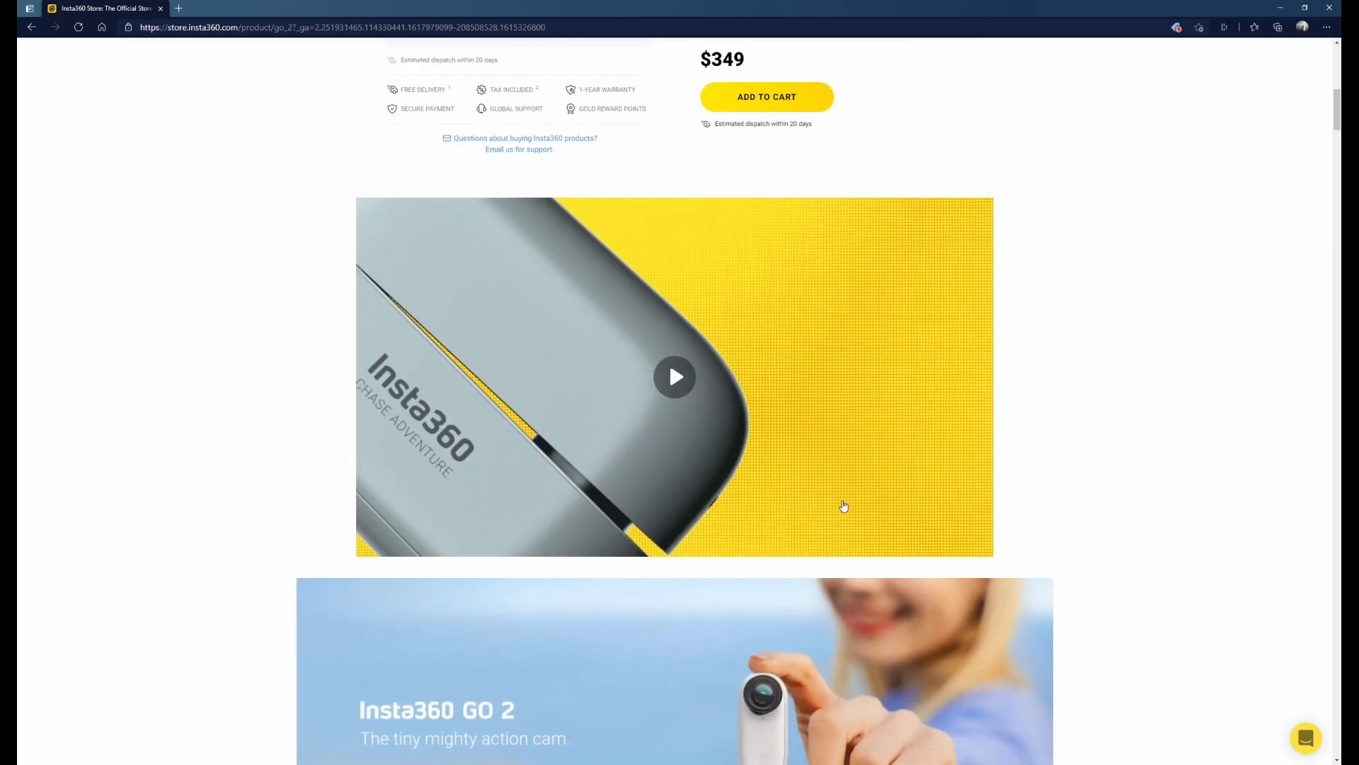
pyautogui.scroll(-8, 844, 480)
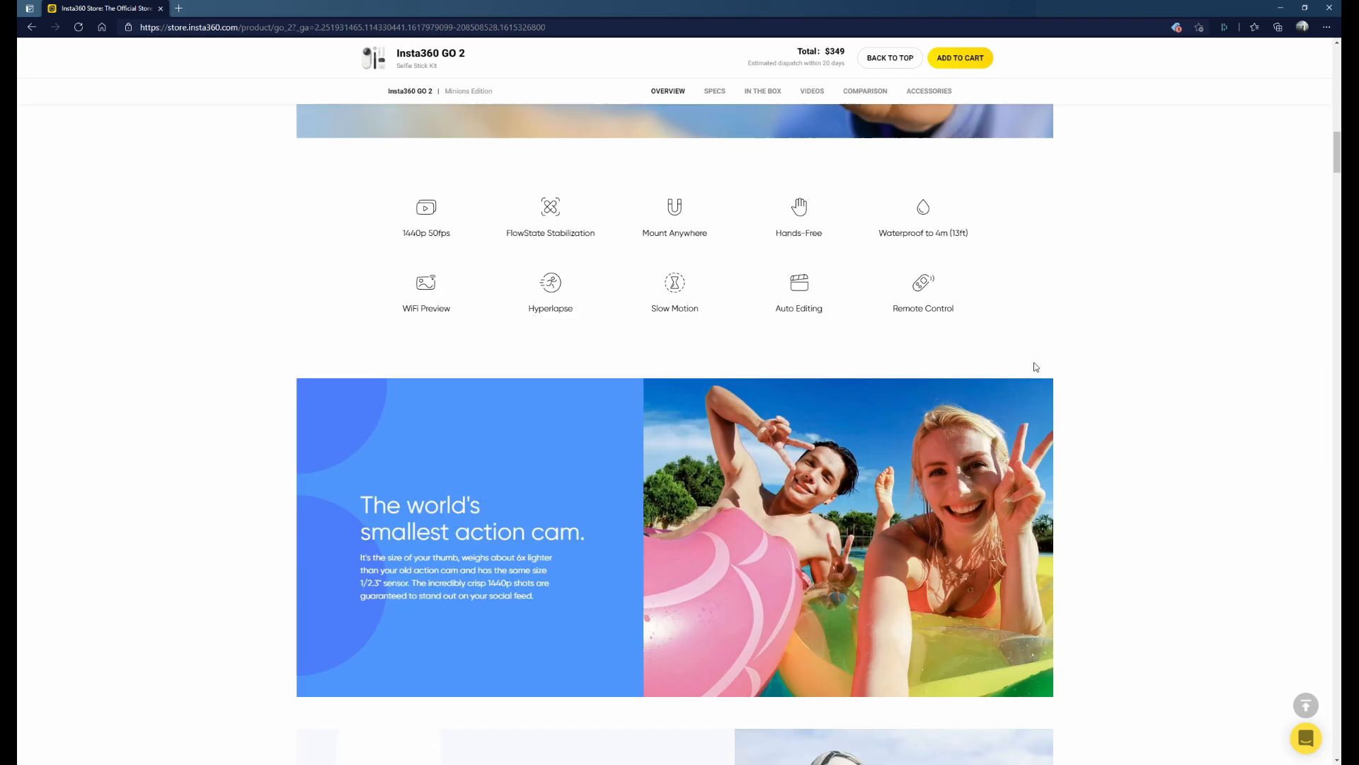
pyautogui.scroll(-5, 758, 375)
pyautogui.scroll(-5, 850, 404)
pyautogui.scroll(-5, 986, 431)
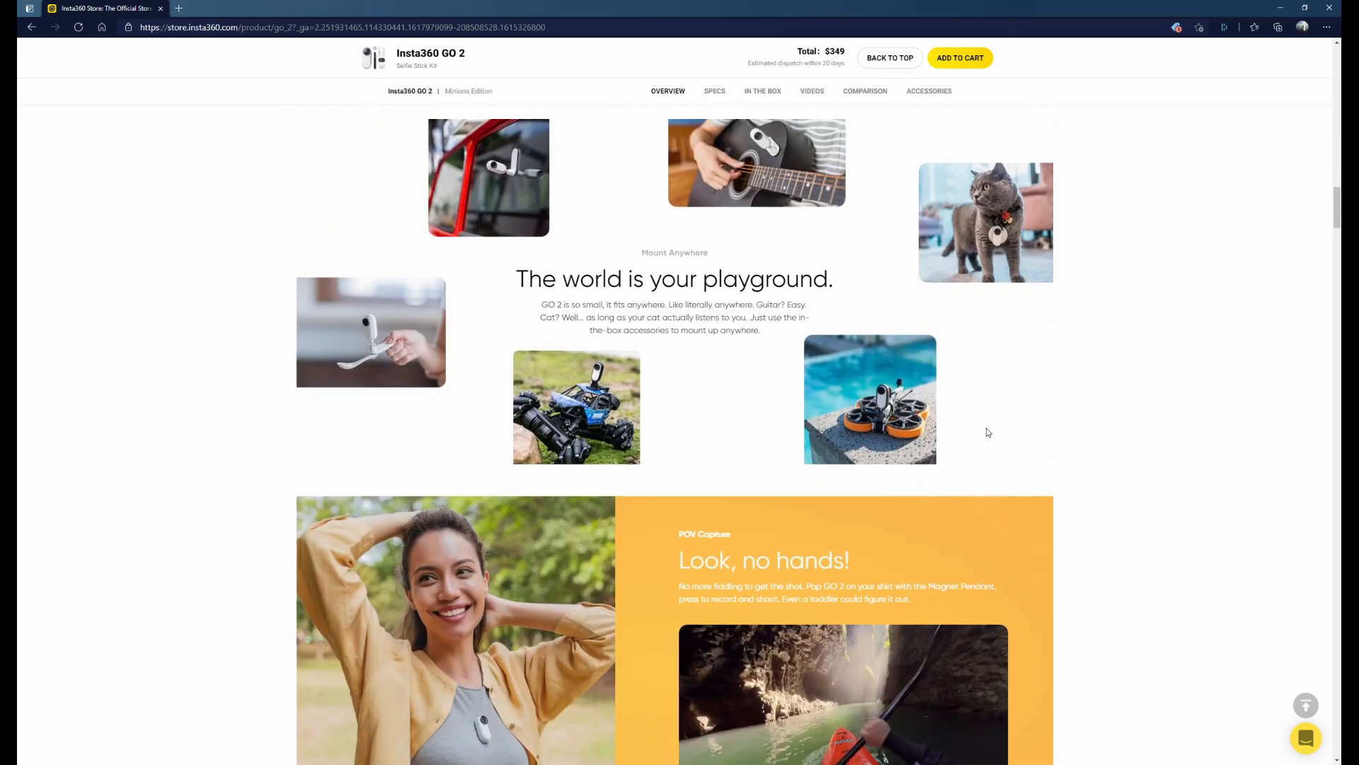
pyautogui.scroll(-8, 990, 416)
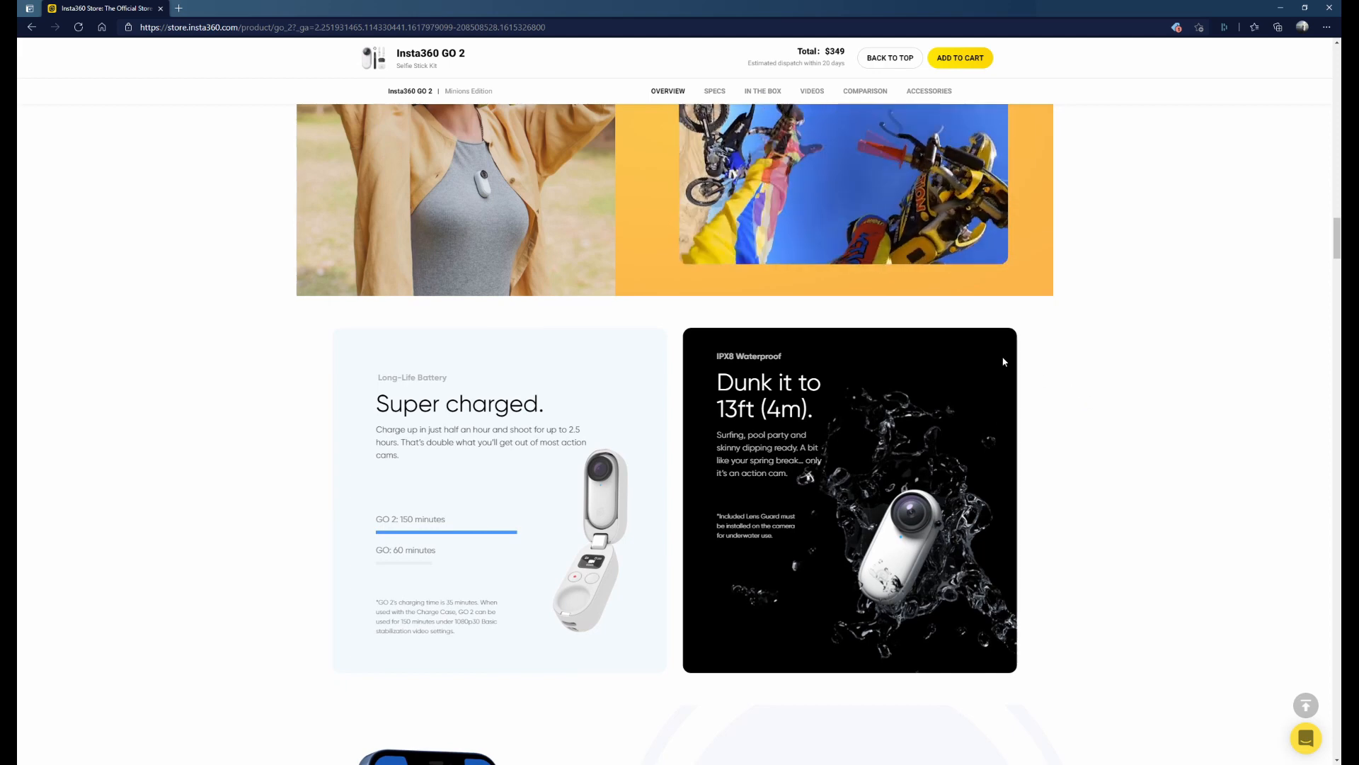
pyautogui.scroll(2, 1131, 308)
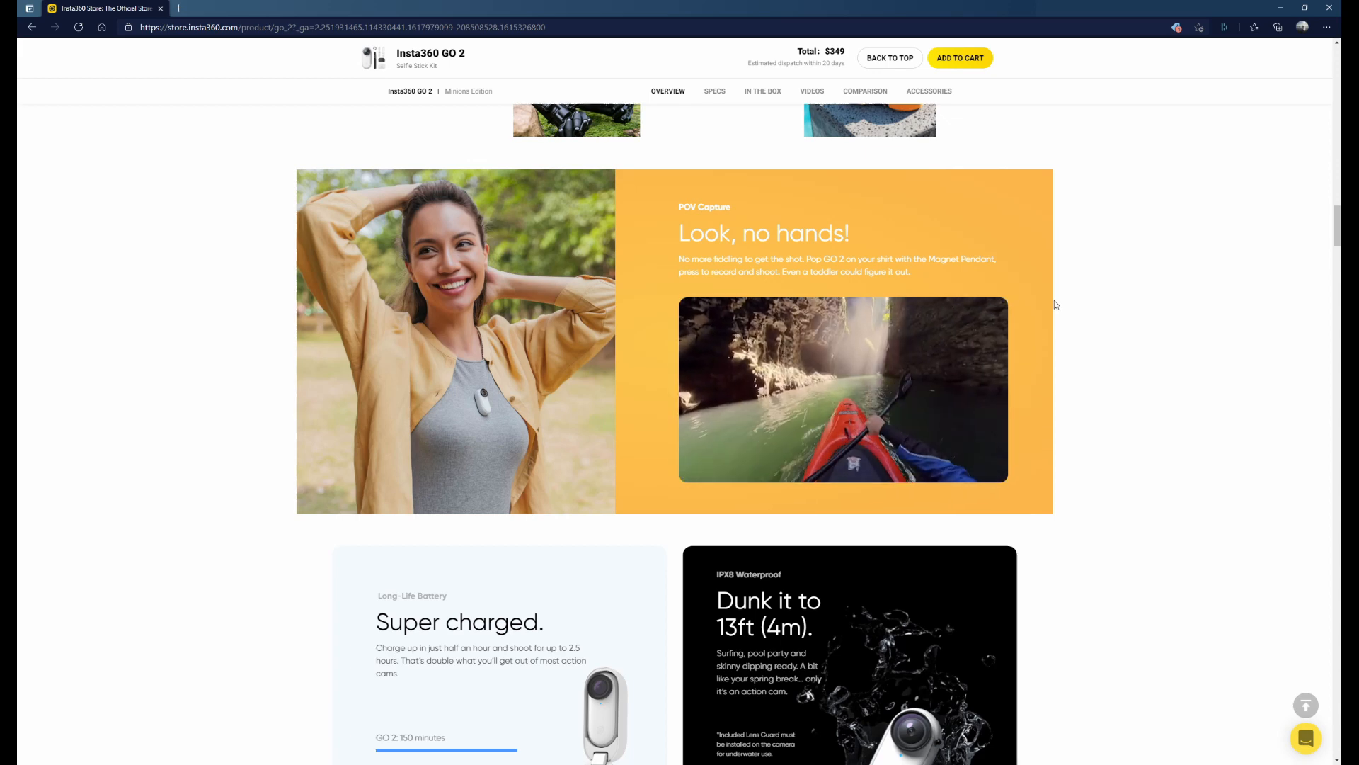
pyautogui.scroll(-4, 1044, 311)
pyautogui.scroll(-1, 1004, 326)
pyautogui.scroll(-3, 888, 332)
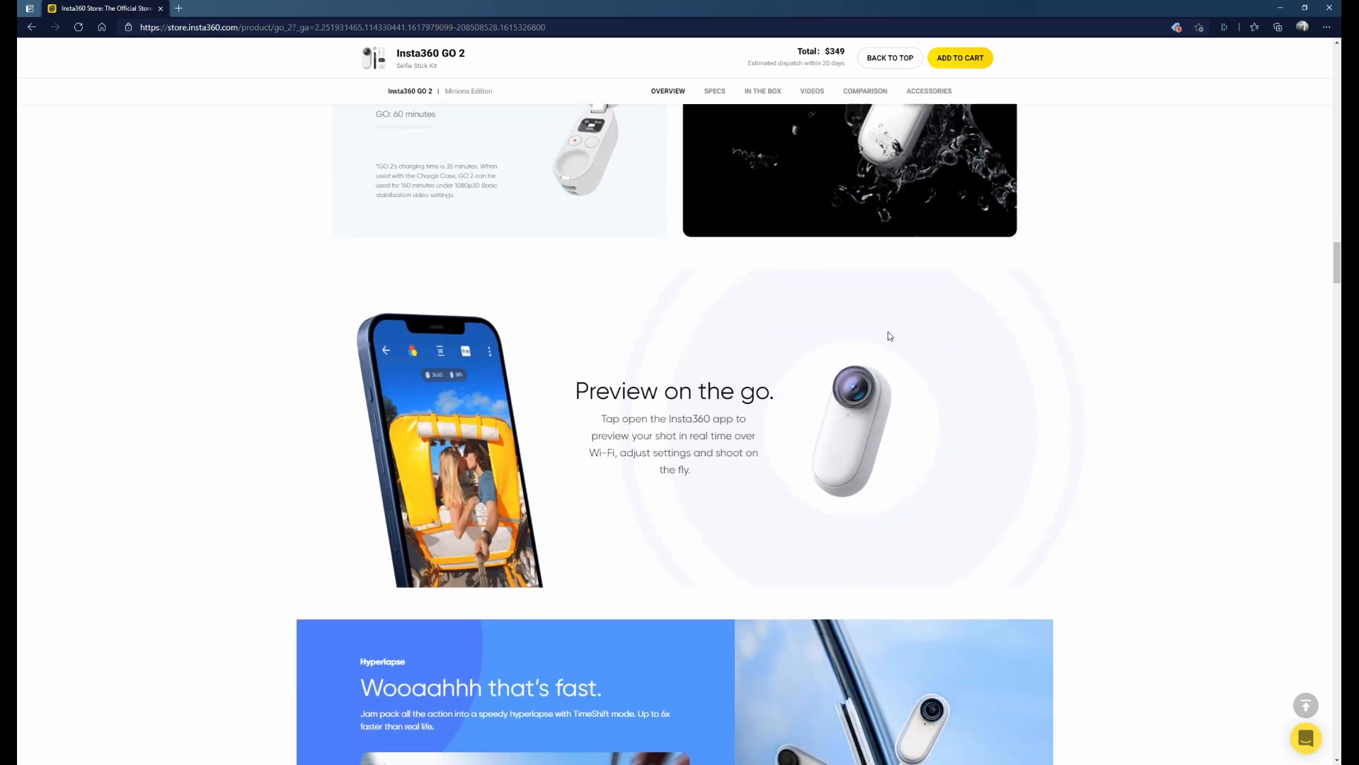
pyautogui.scroll(-2, 888, 331)
pyautogui.scroll(-2, 889, 331)
pyautogui.scroll(1, 672, 370)
pyautogui.scroll(1, 671, 370)
pyautogui.scroll(-3, 427, 369)
pyautogui.scroll(3, 427, 370)
pyautogui.scroll(-5, 459, 387)
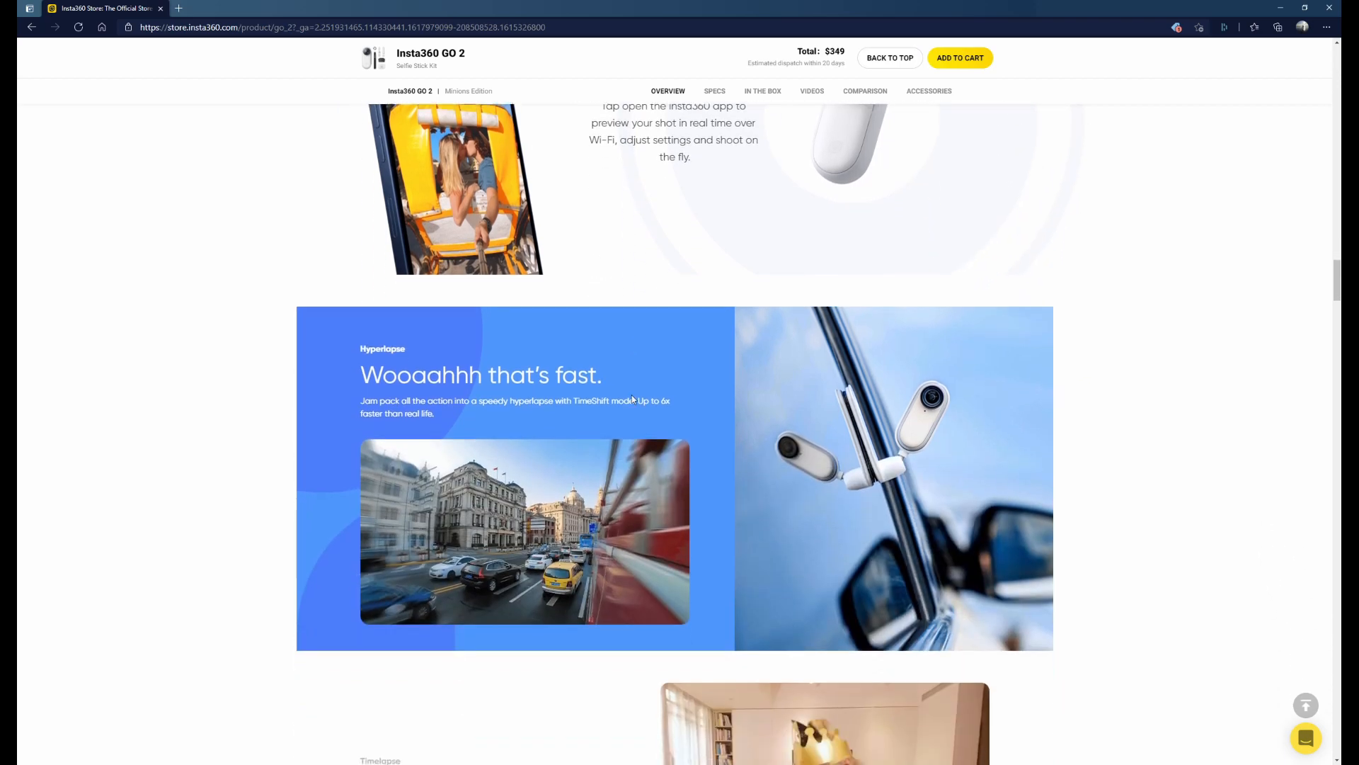
pyautogui.scroll(-5, 637, 425)
pyautogui.scroll(-4, 744, 424)
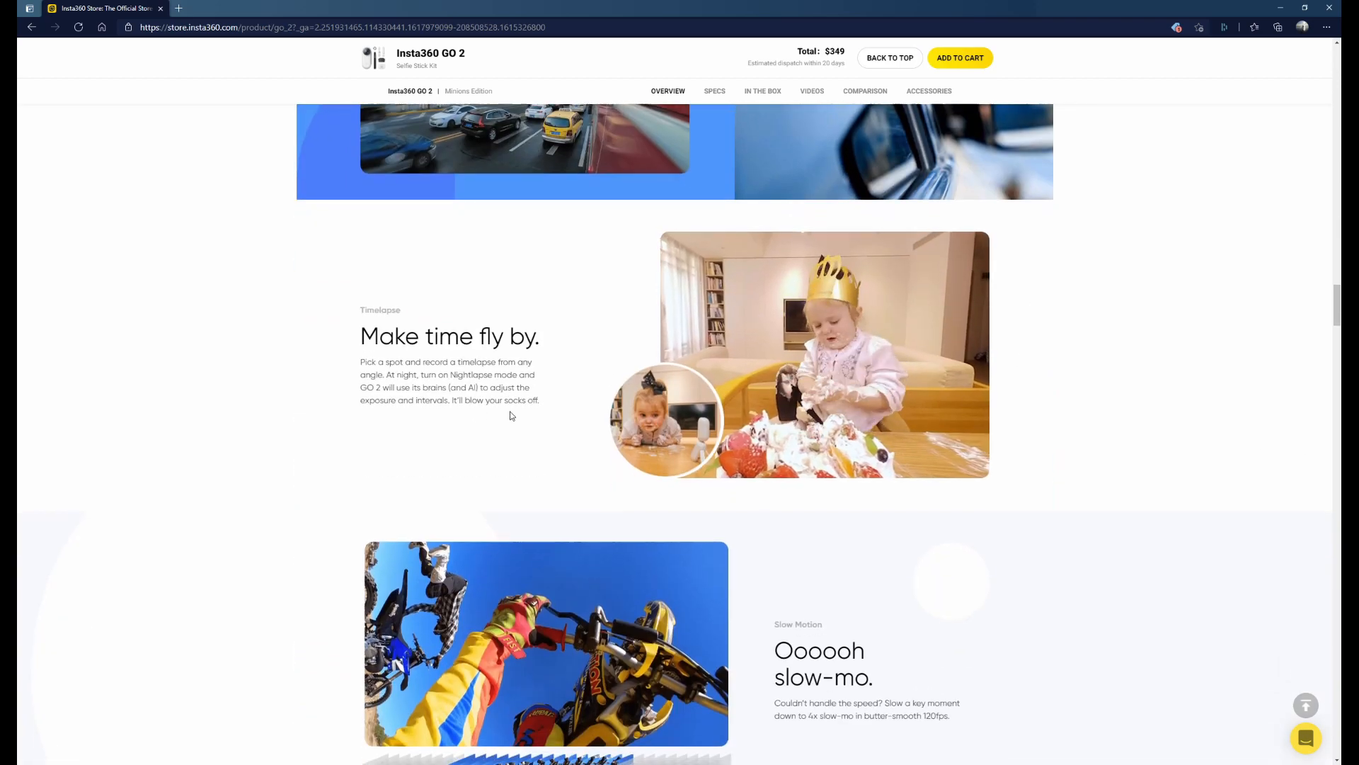
pyautogui.scroll(-6, 775, 411)
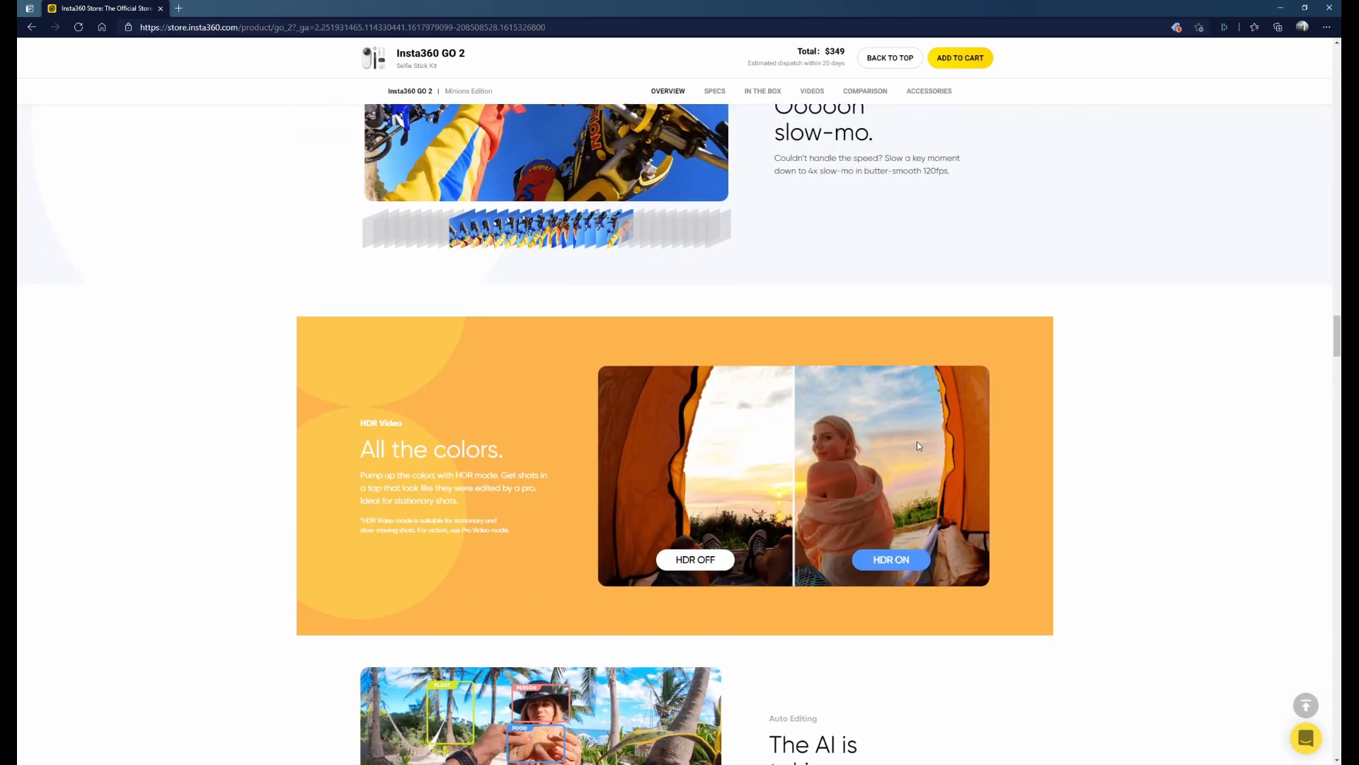
pyautogui.scroll(-5, 895, 439)
pyautogui.scroll(-3, 894, 438)
pyautogui.scroll(5, 895, 439)
pyautogui.scroll(3, 792, 305)
pyautogui.scroll(-4, 791, 300)
pyautogui.scroll(-3, 860, 334)
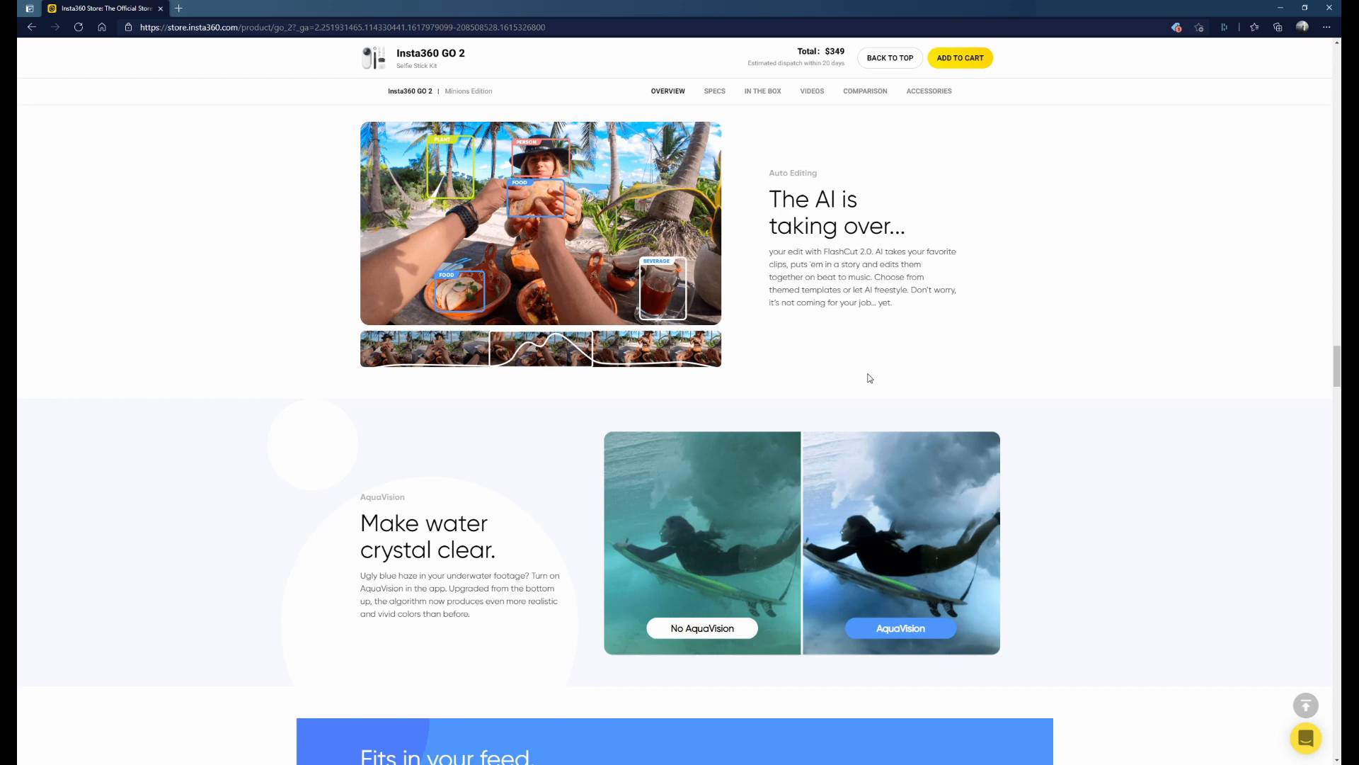
pyautogui.scroll(-3, 869, 378)
pyautogui.scroll(-2, 808, 382)
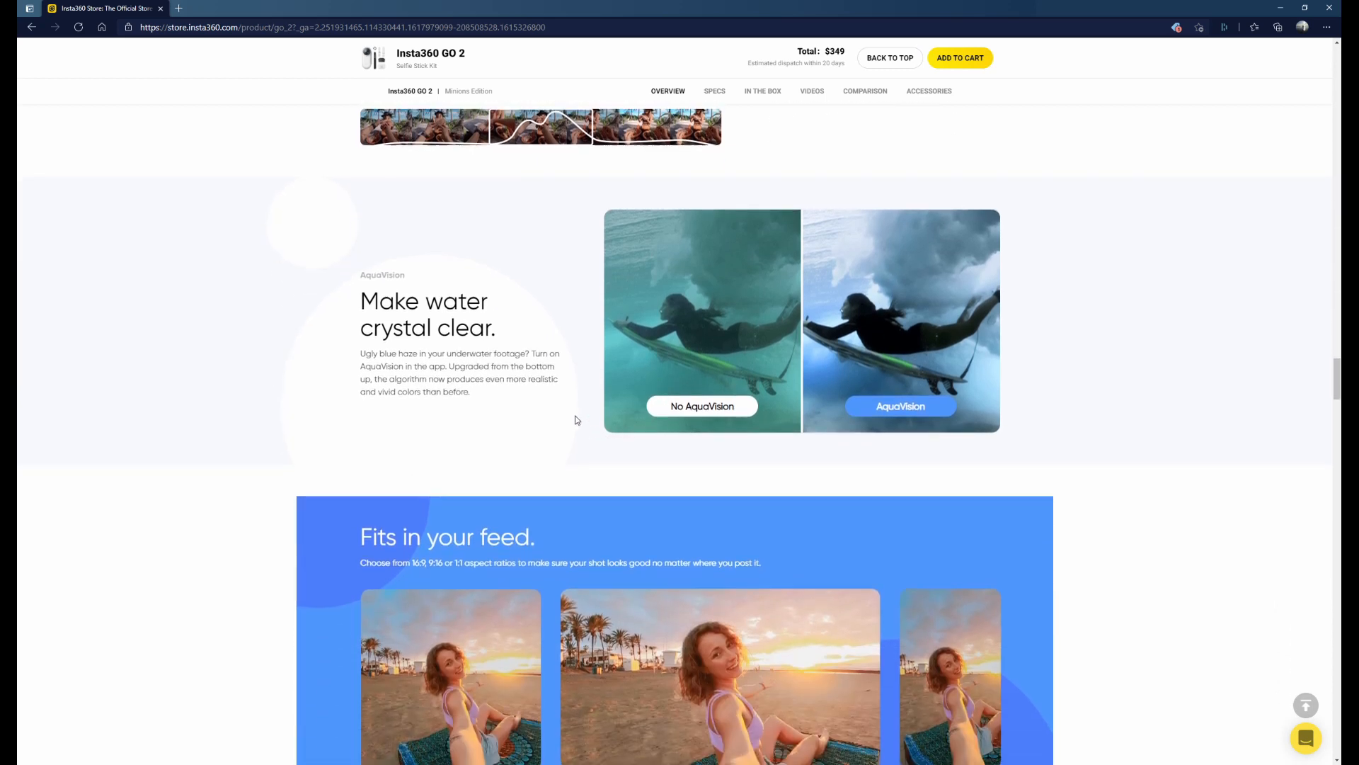
pyautogui.scroll(-2, 639, 405)
pyautogui.scroll(-2, 608, 403)
pyautogui.scroll(-3, 611, 399)
pyautogui.scroll(-3, 913, 430)
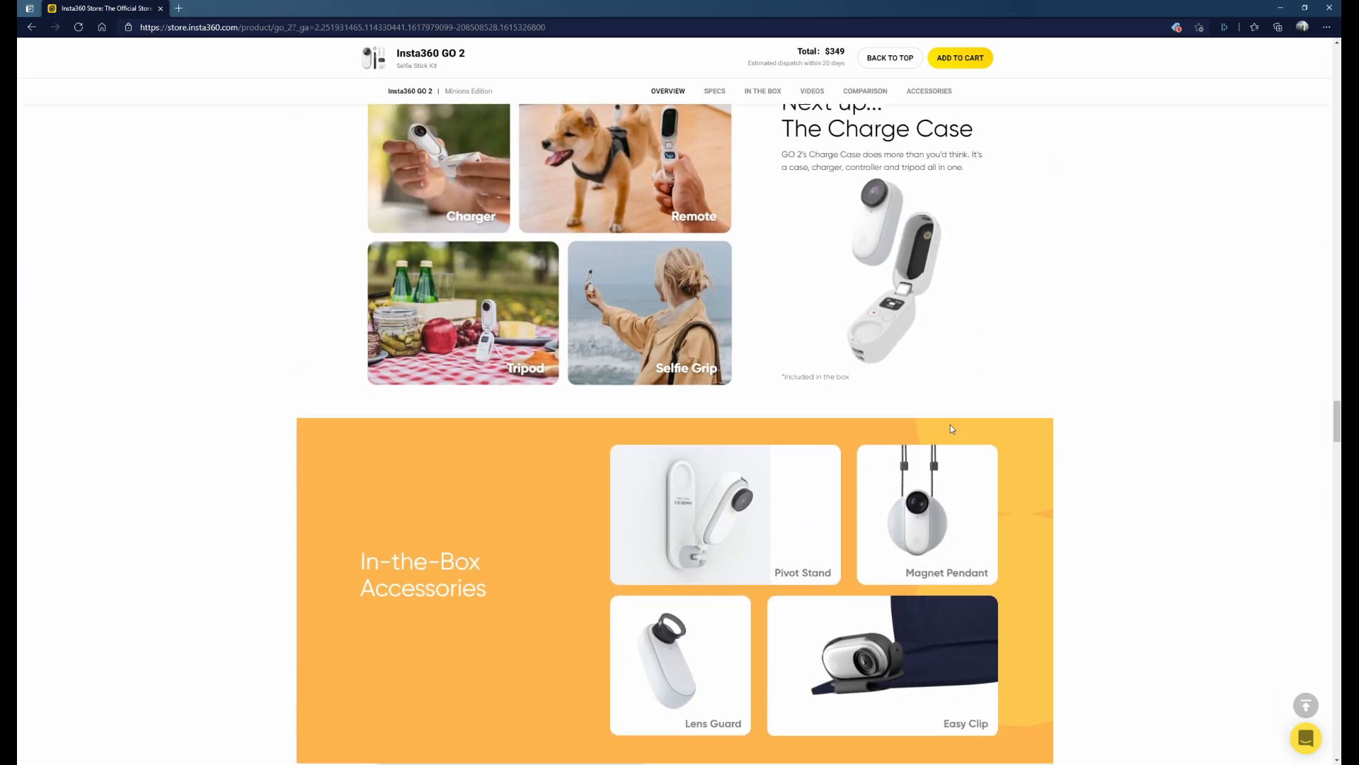
pyautogui.scroll(-1, 950, 424)
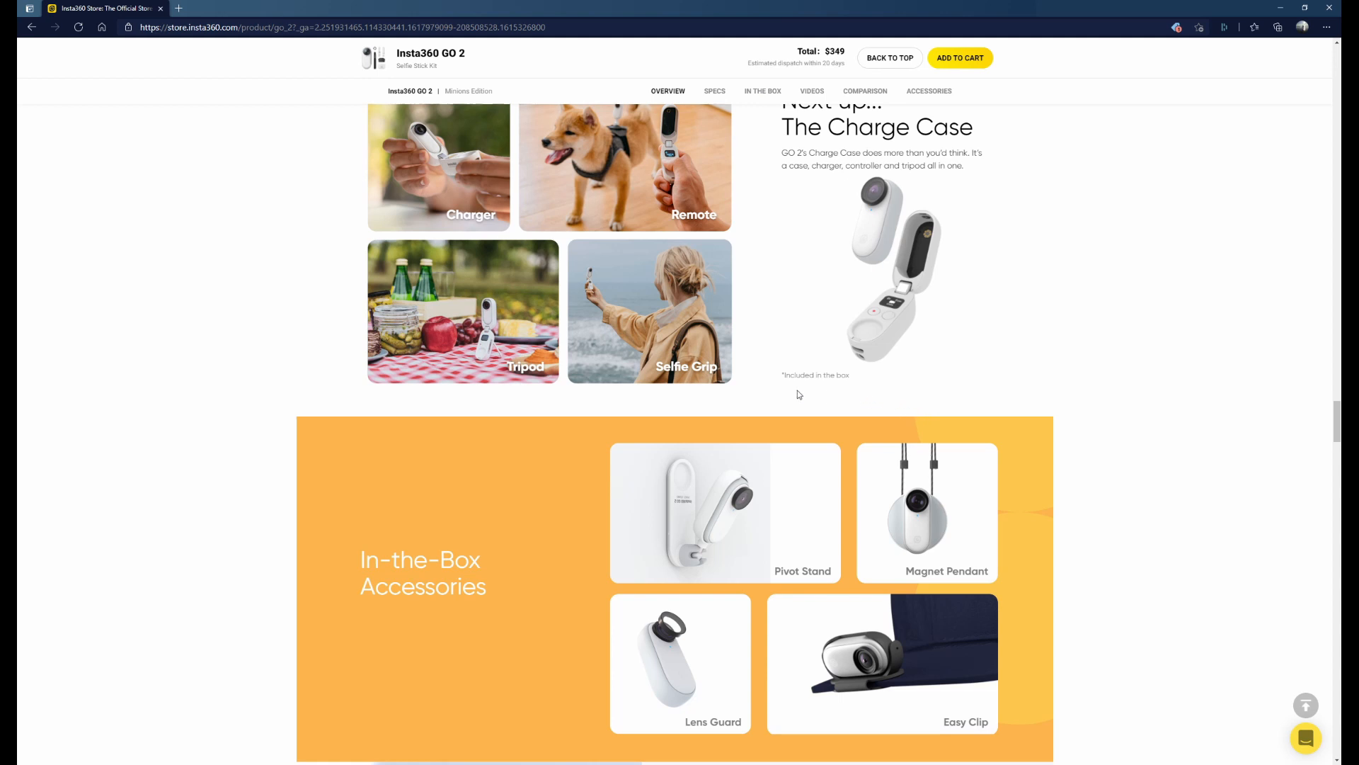
pyautogui.scroll(1, 801, 391)
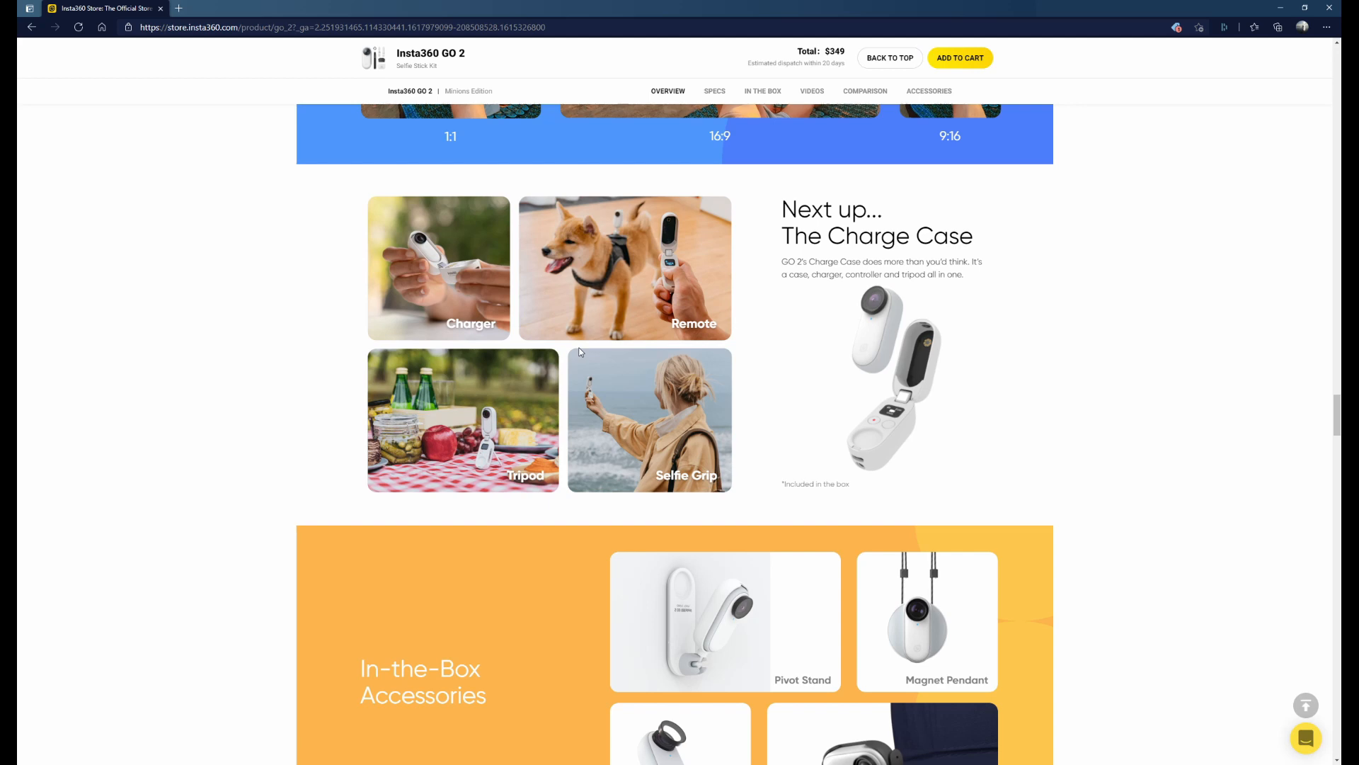
pyautogui.scroll(-3, 856, 332)
pyautogui.scroll(-1, 857, 333)
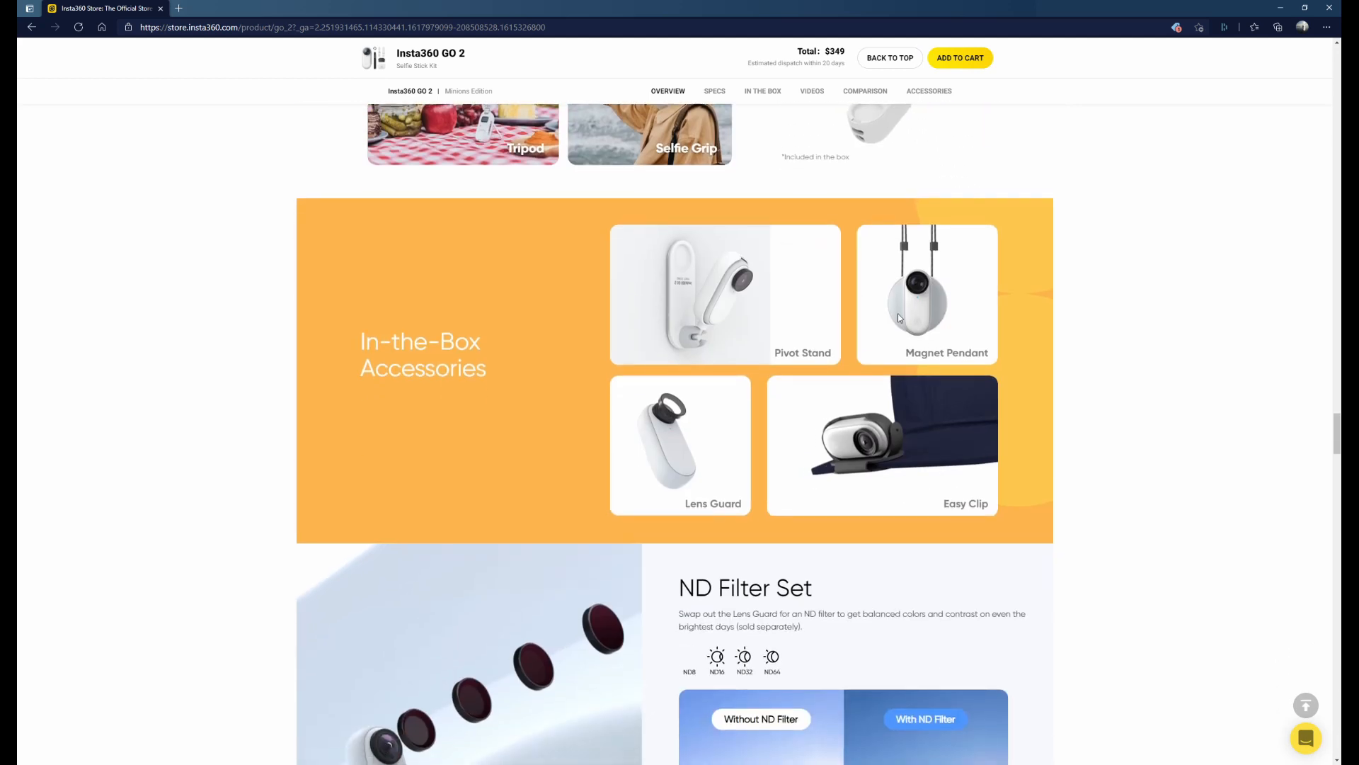
pyautogui.scroll(-3, 752, 377)
pyautogui.scroll(-3, 752, 376)
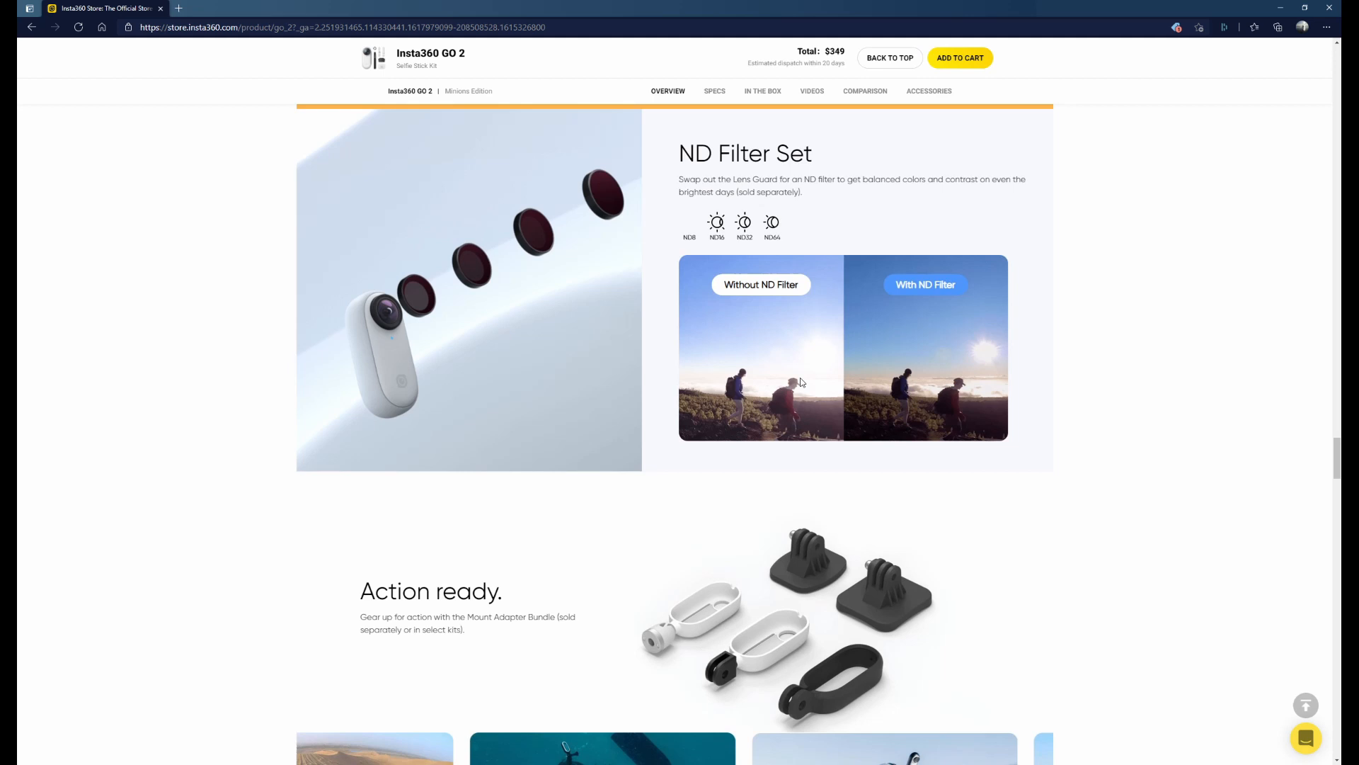
pyautogui.scroll(-2, 1108, 356)
pyautogui.scroll(-4, 1108, 361)
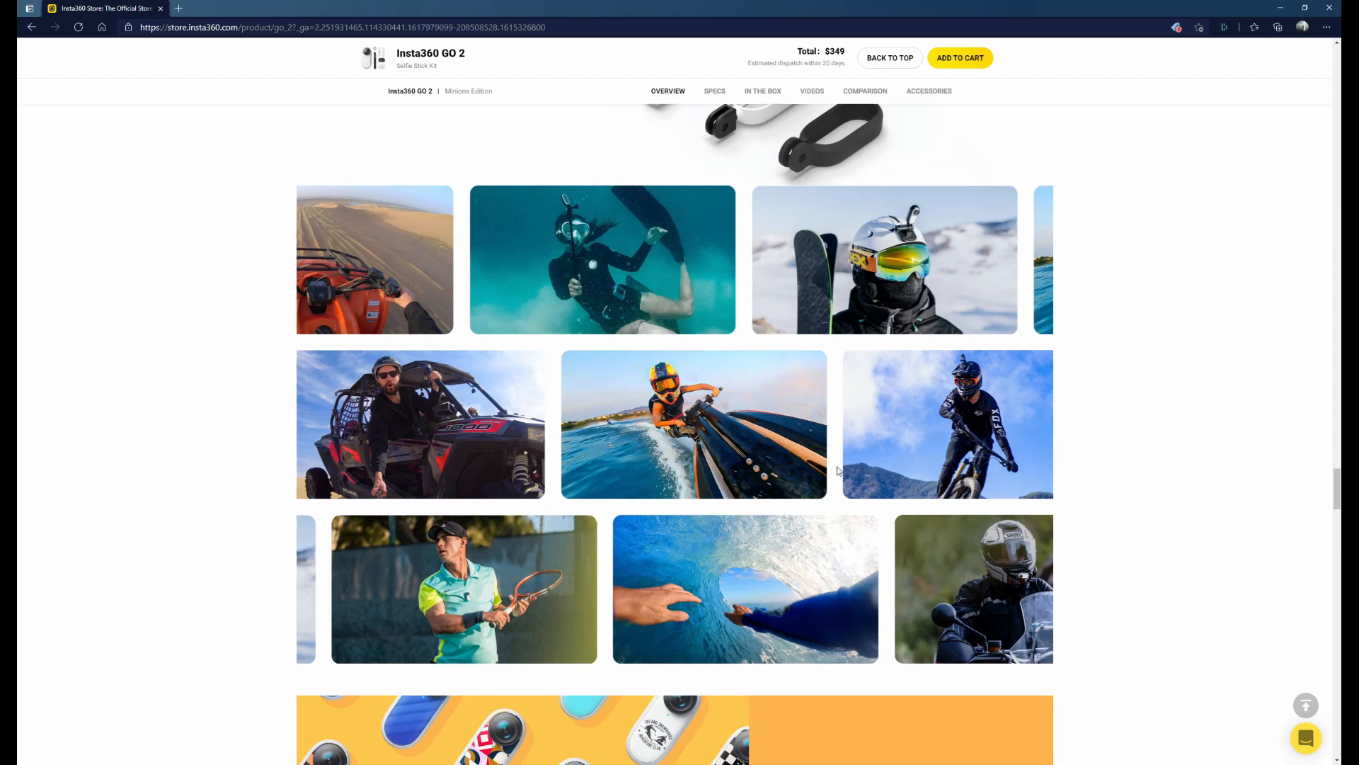
pyautogui.scroll(-5, 859, 464)
pyautogui.scroll(-1, 833, 467)
pyautogui.scroll(3, 803, 467)
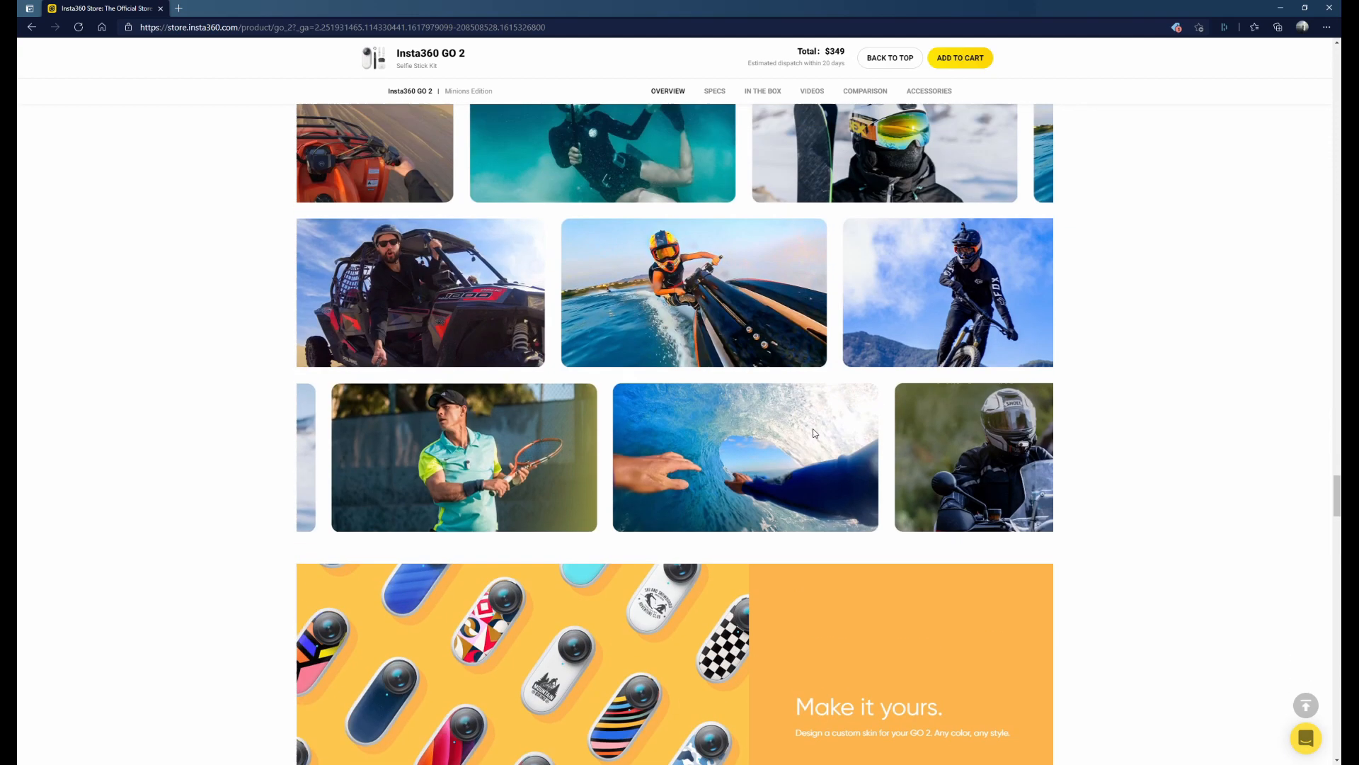
pyautogui.scroll(3, 791, 425)
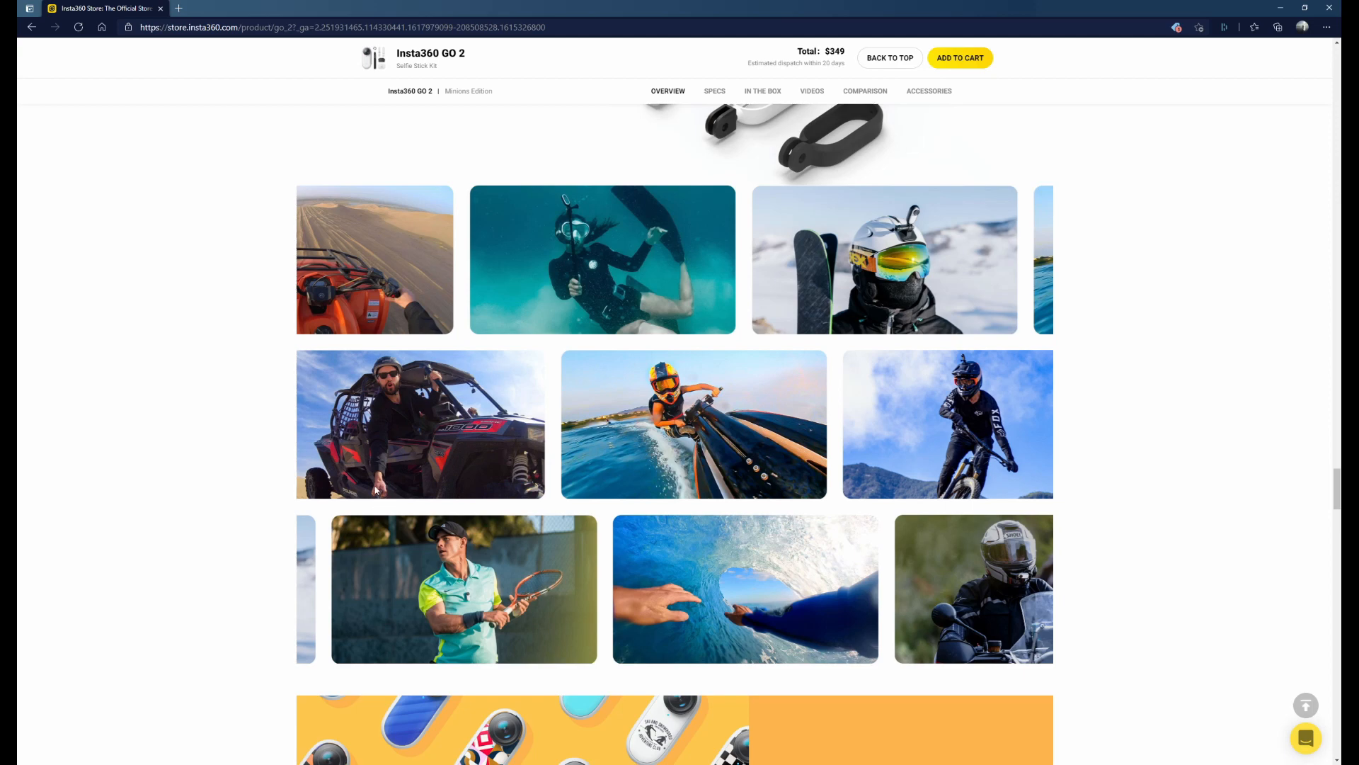
pyautogui.scroll(3, 398, 480)
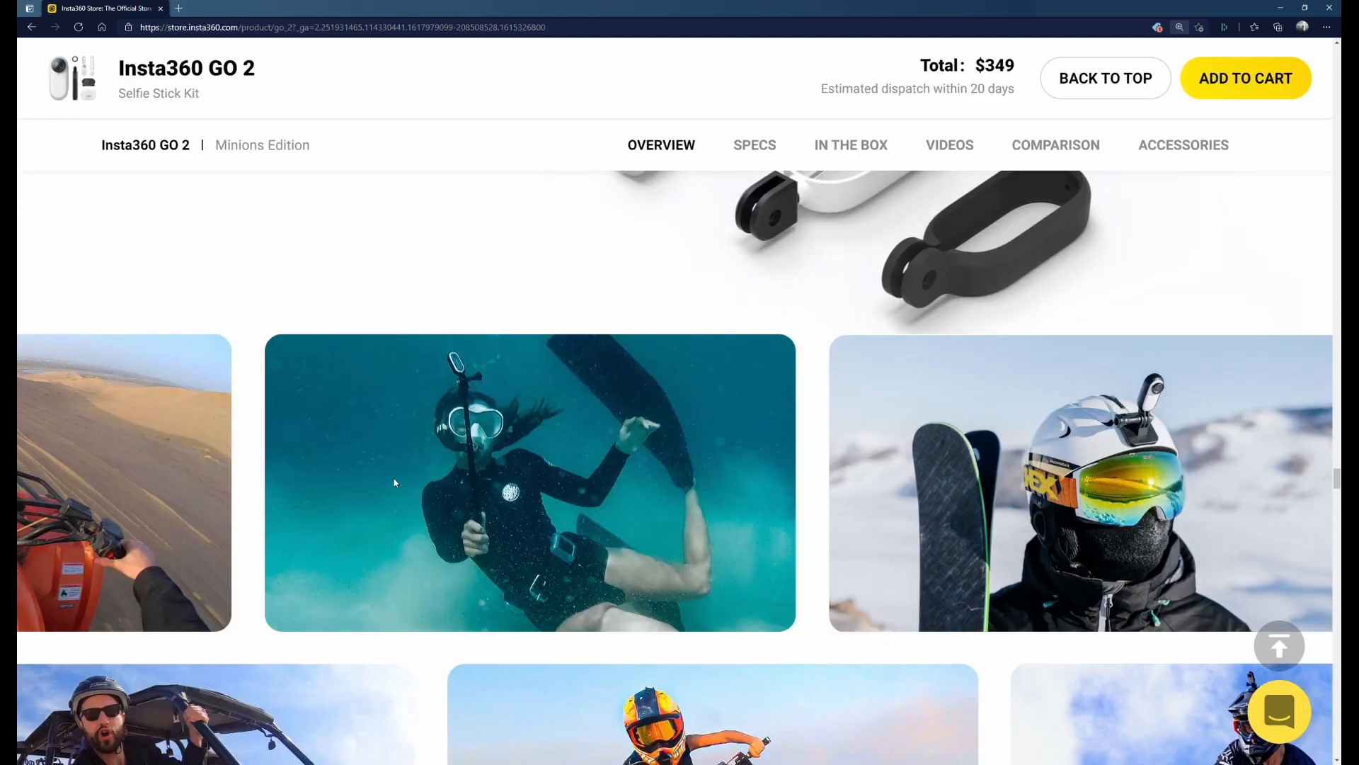
pyautogui.scroll(-2, 393, 509)
pyautogui.scroll(-1, 184, 506)
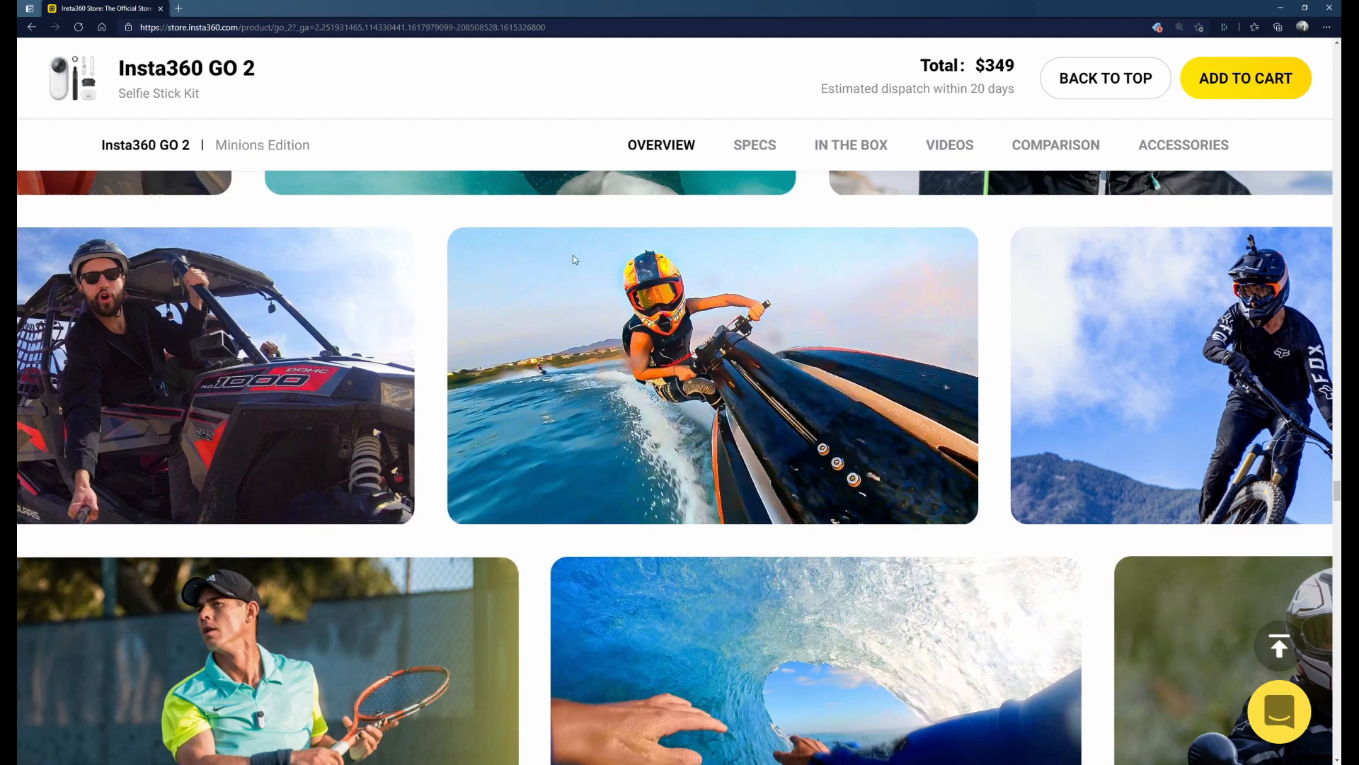
pyautogui.scroll(5, 573, 260)
pyautogui.scroll(1, 573, 320)
# Shrink the browser zoom back toward the page's normal size.
pyautogui.hotkey('ctrl', '-')
pyautogui.hotkey('ctrl', '-')
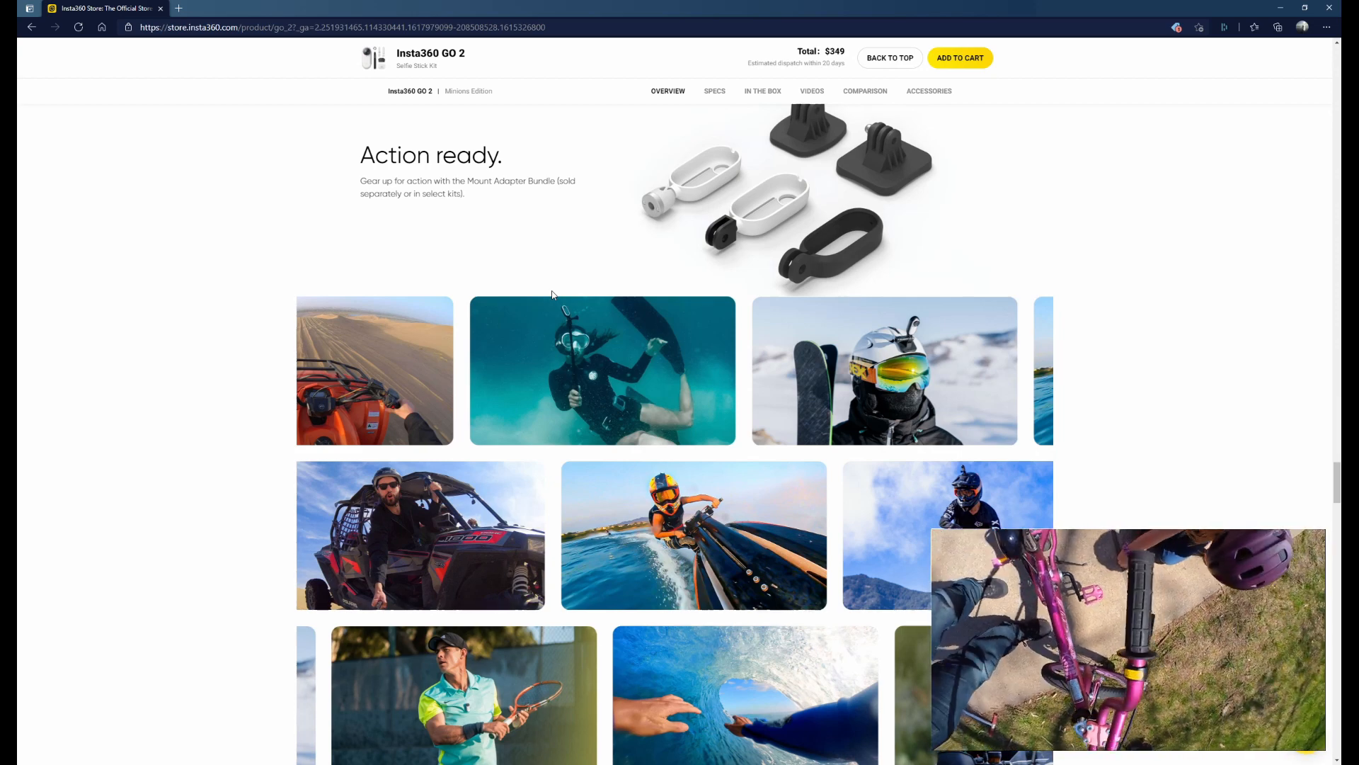
pyautogui.scroll(5, 597, 251)
pyautogui.scroll(5, 596, 252)
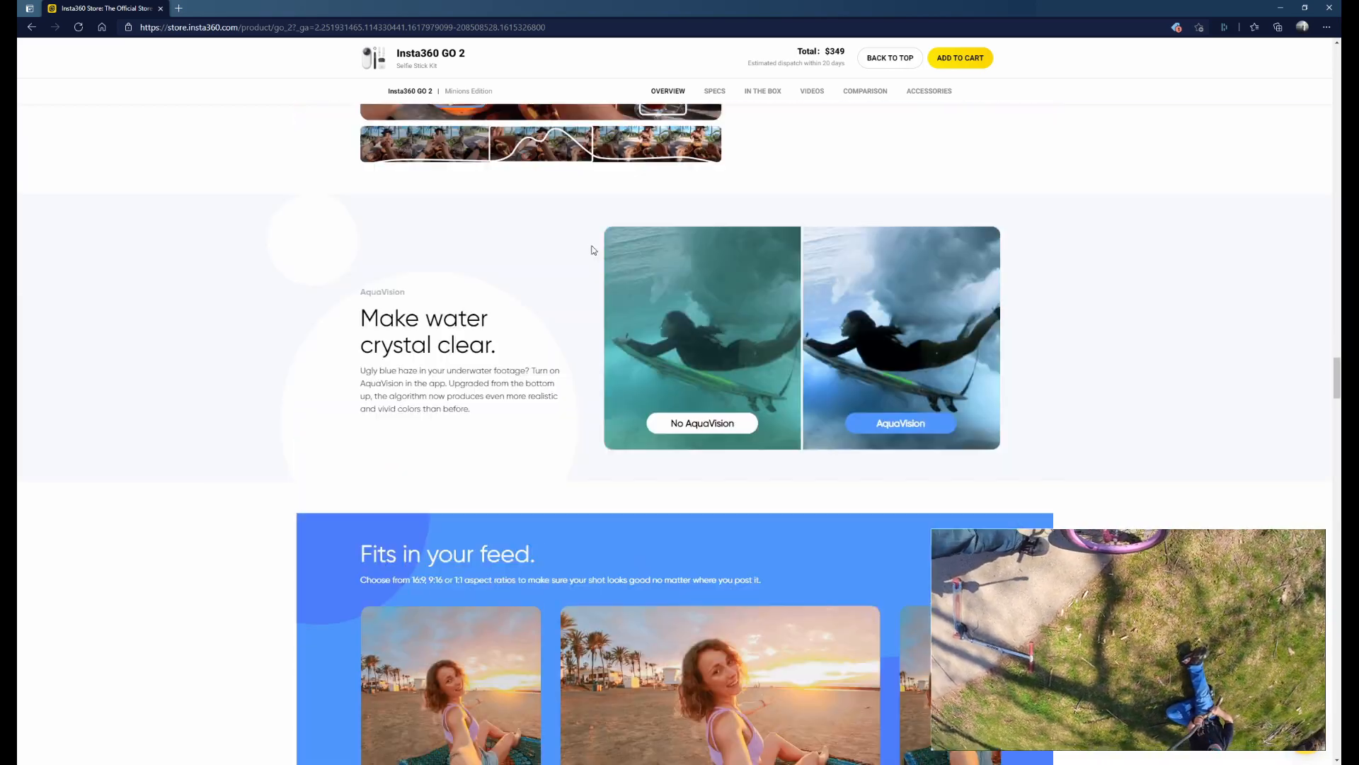
pyautogui.scroll(5, 596, 252)
pyautogui.scroll(5, 598, 249)
pyautogui.scroll(5, 596, 245)
pyautogui.scroll(5, 597, 234)
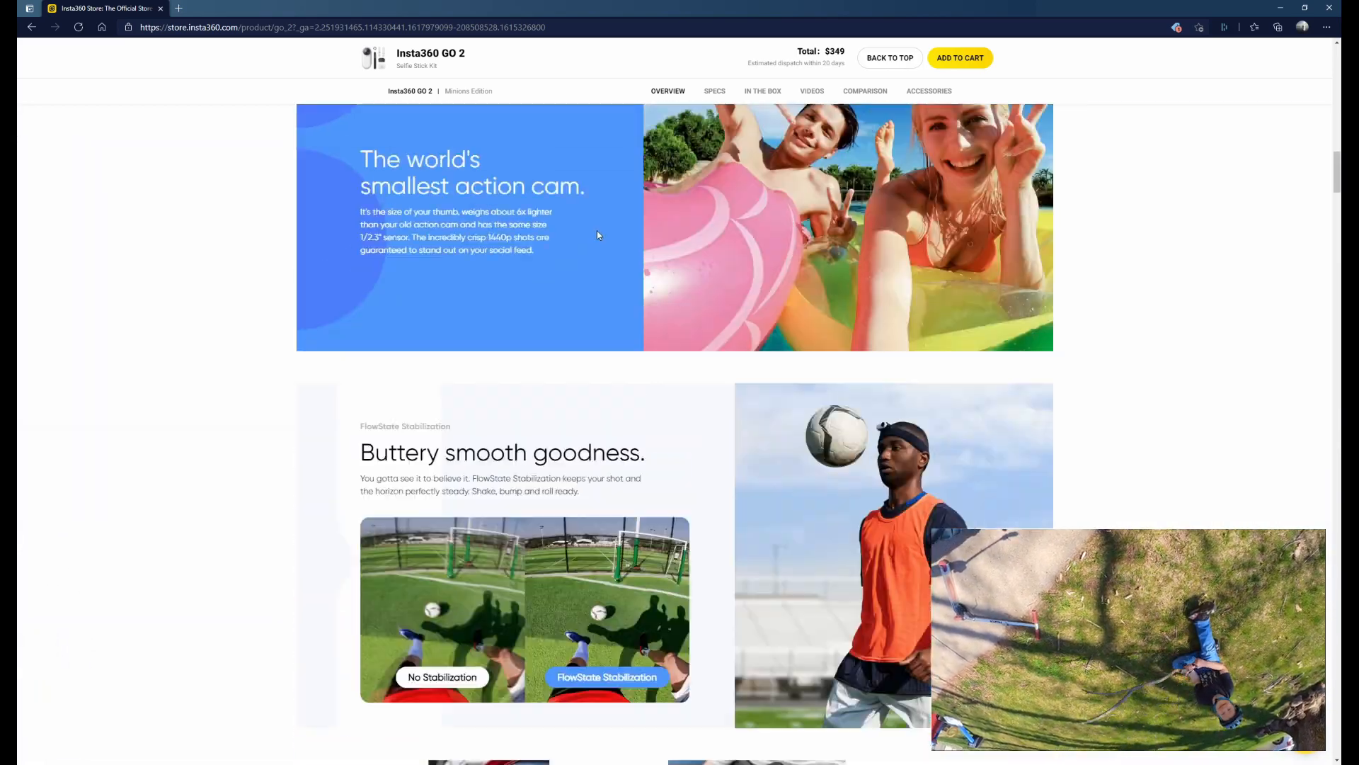
pyautogui.scroll(3, 598, 230)
pyautogui.scroll(5, 595, 221)
pyautogui.scroll(5, 596, 221)
pyautogui.scroll(5, 552, 223)
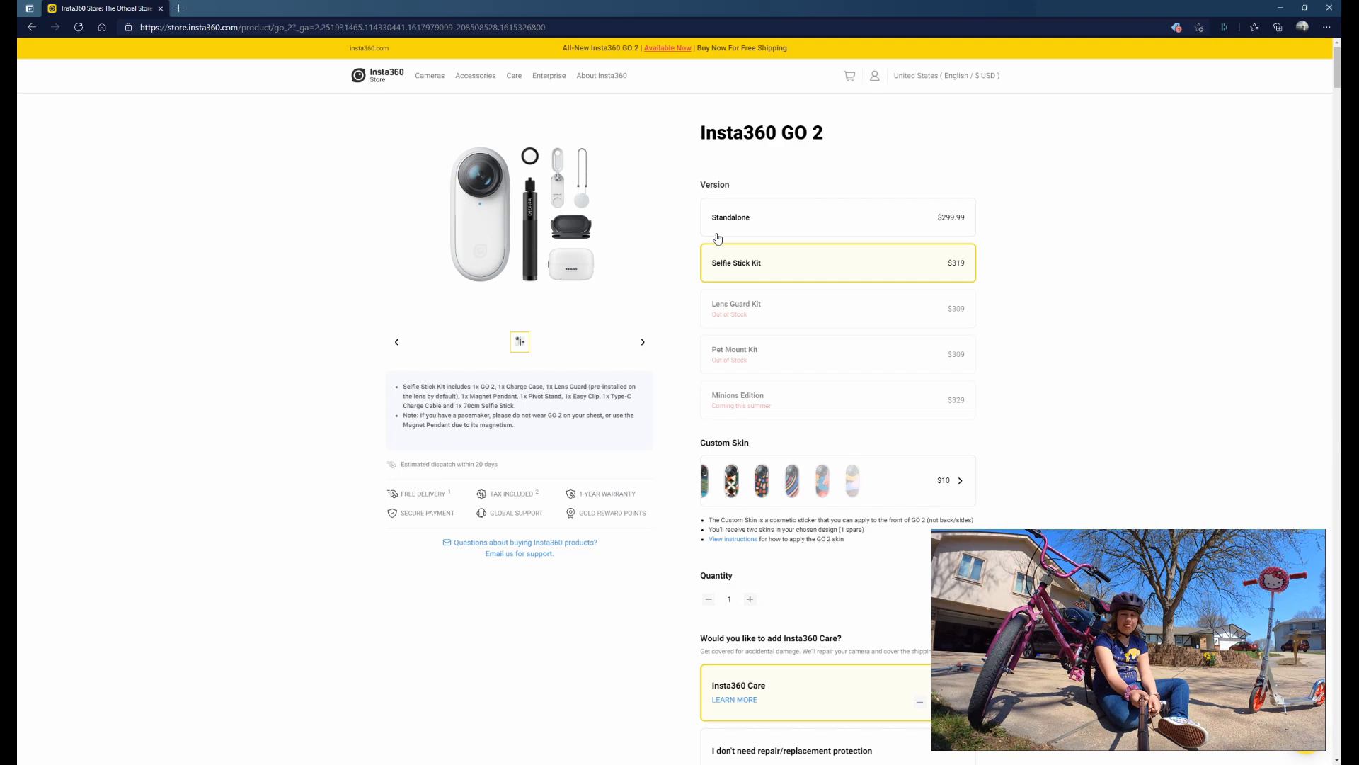
pyautogui.scroll(-5, 717, 238)
pyautogui.scroll(-5, 850, 319)
pyautogui.scroll(-3, 956, 319)
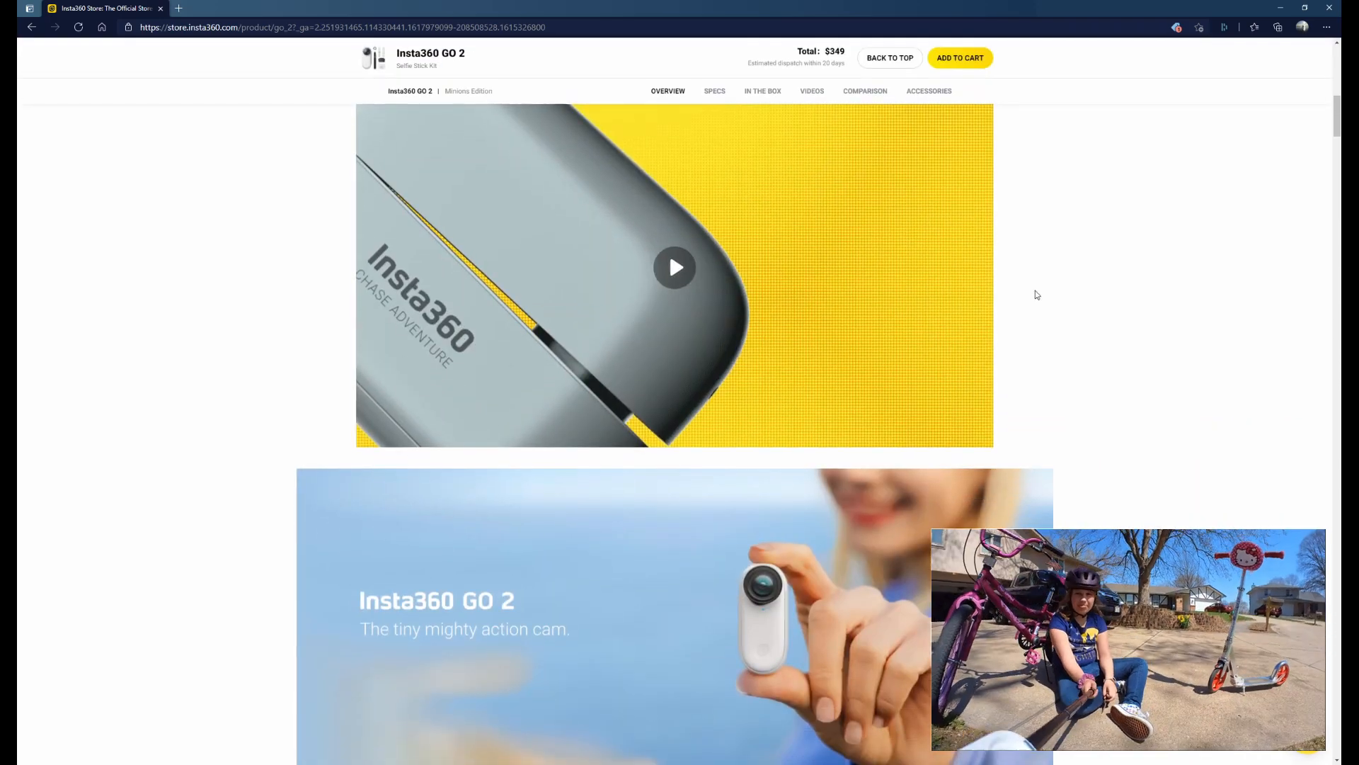
pyautogui.scroll(-4, 1061, 258)
pyautogui.scroll(-4, 1112, 304)
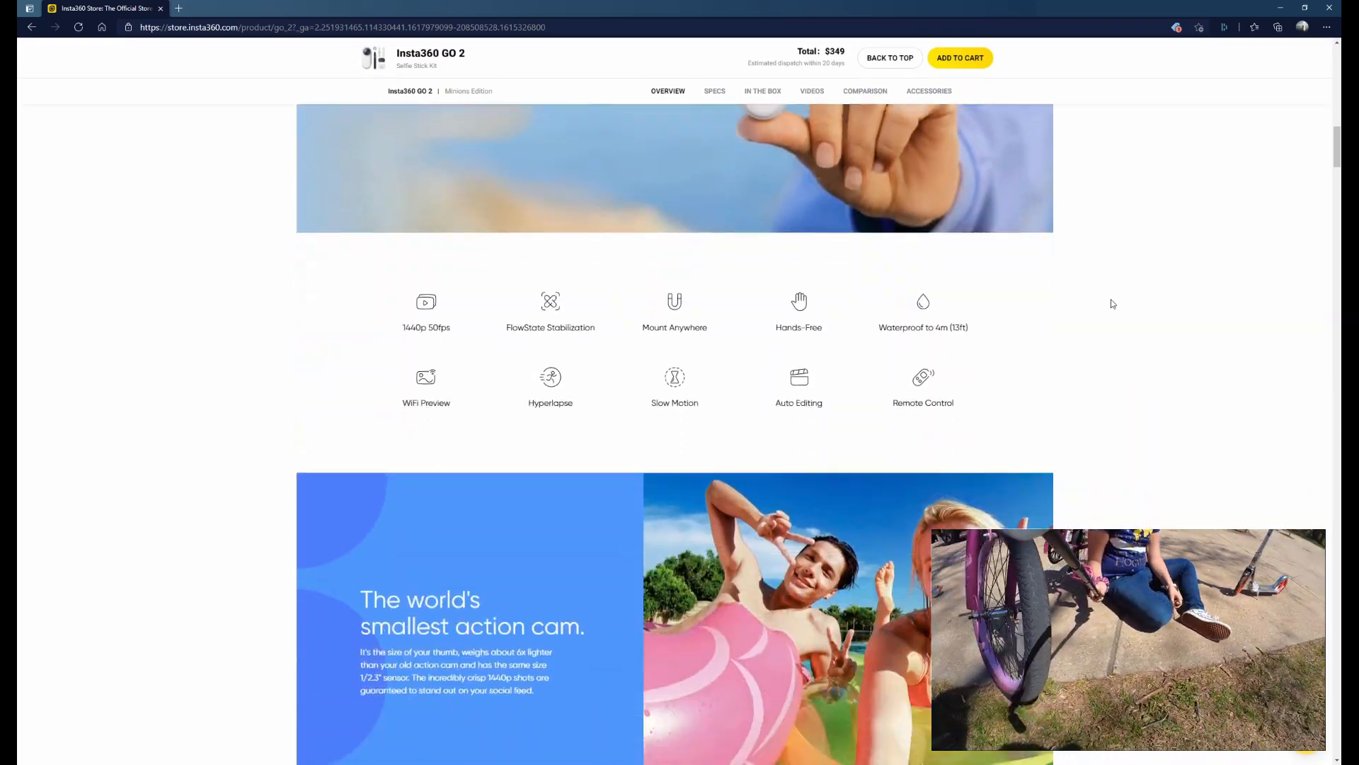
pyautogui.scroll(-5, 1111, 304)
pyautogui.scroll(-3, 1129, 434)
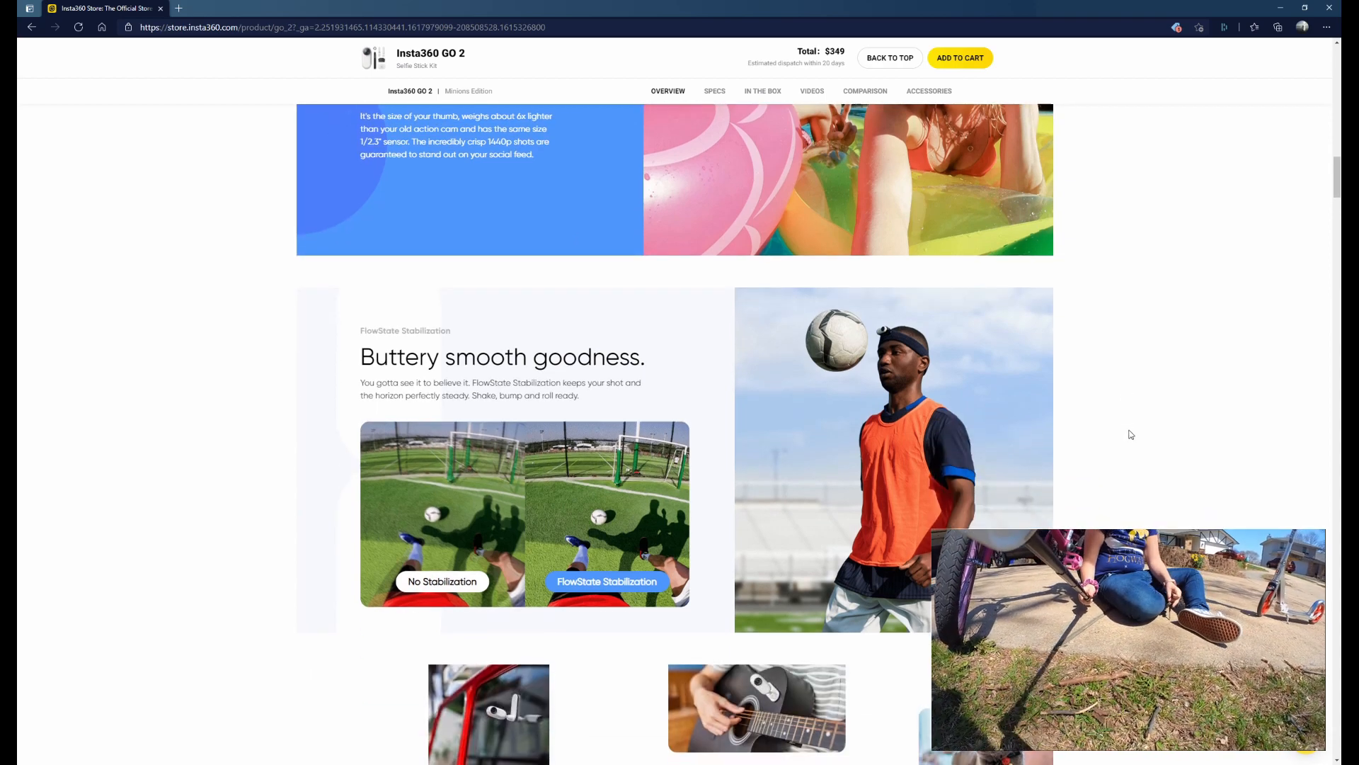
pyautogui.scroll(-3, 1131, 434)
pyautogui.scroll(-2, 1136, 431)
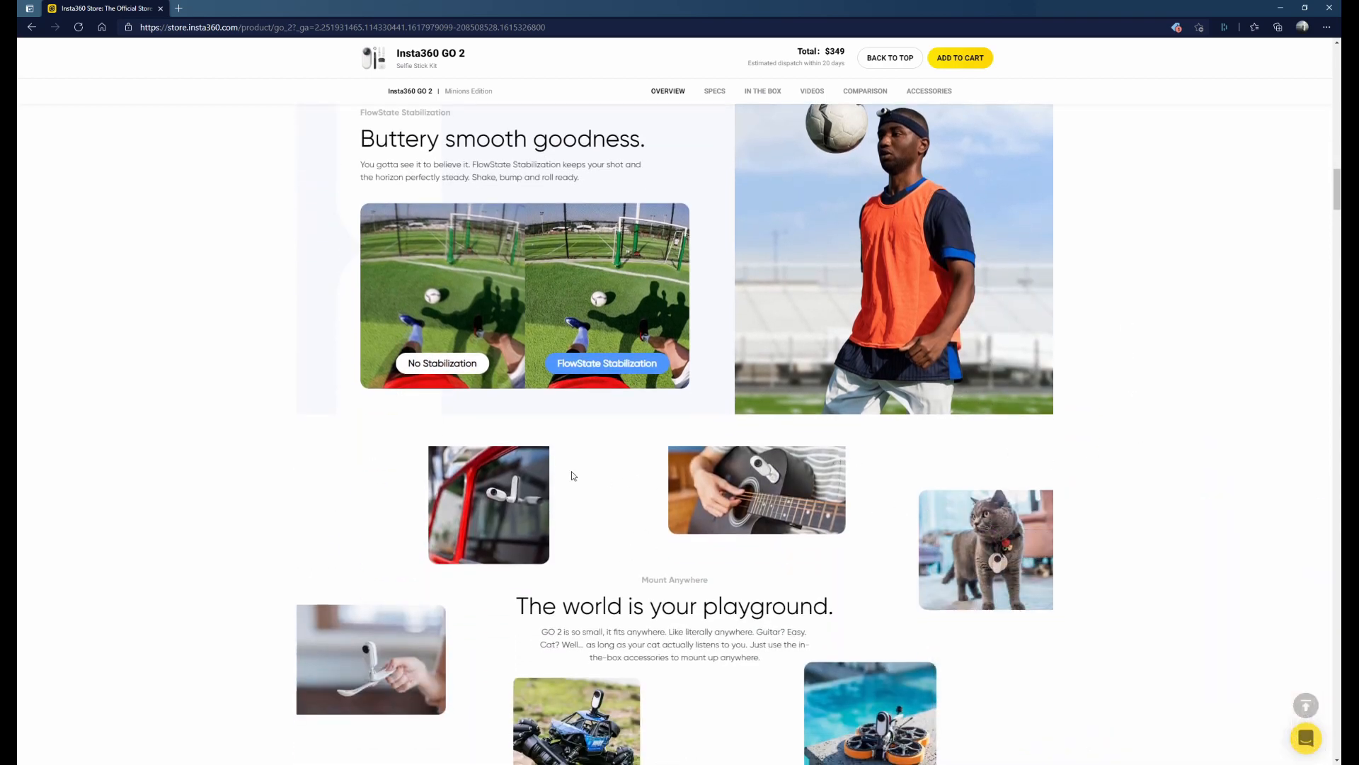
pyautogui.scroll(-4, 608, 458)
pyautogui.scroll(-3, 609, 457)
pyautogui.scroll(-2, 609, 458)
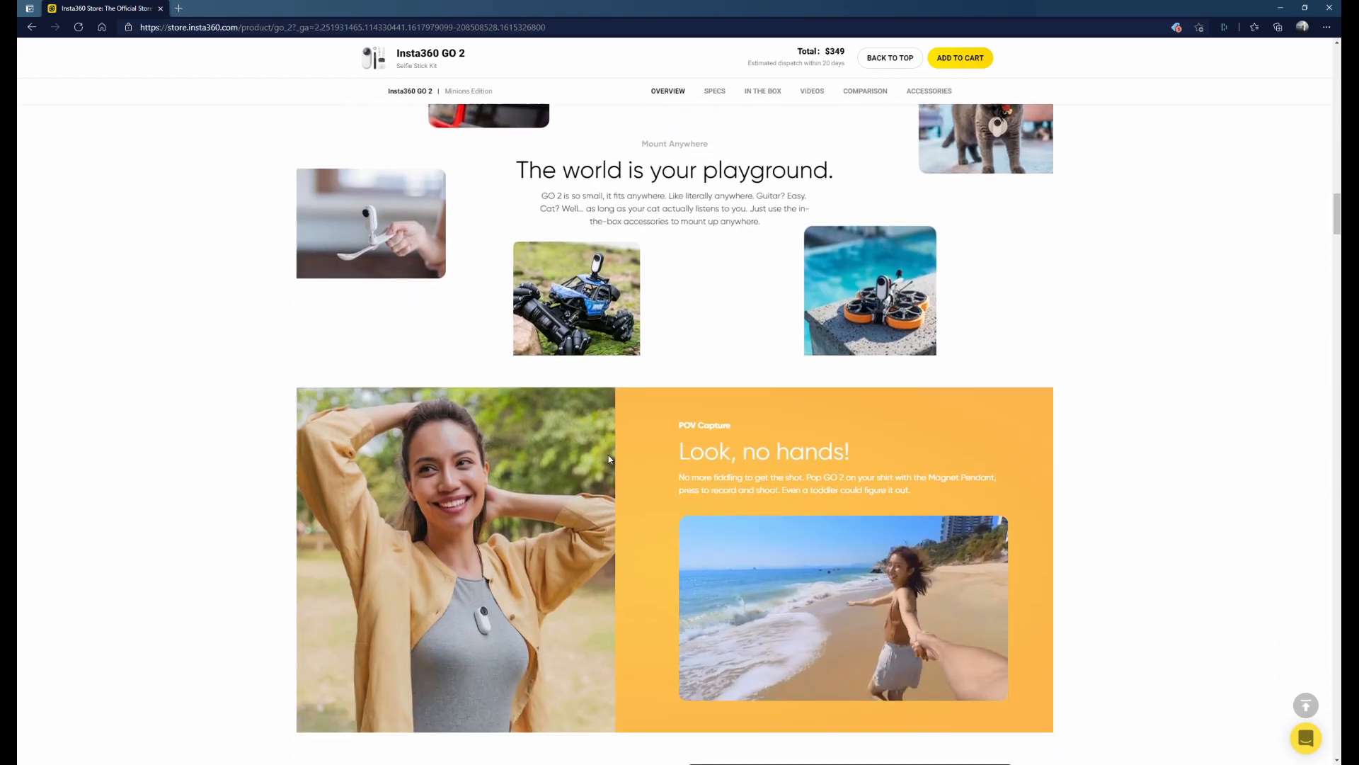
pyautogui.scroll(-2, 608, 458)
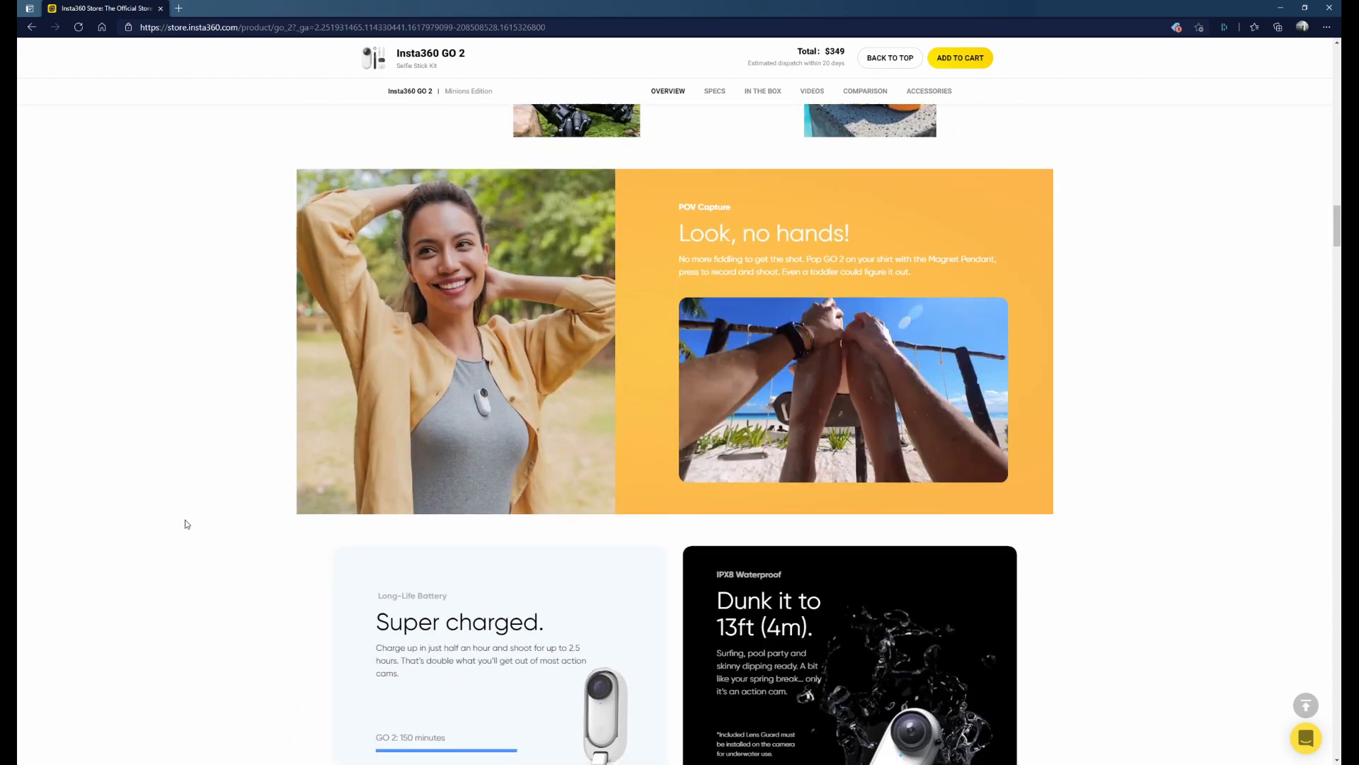
pyautogui.scroll(8, 216, 503)
pyautogui.scroll(6, 232, 493)
pyautogui.scroll(3, 233, 493)
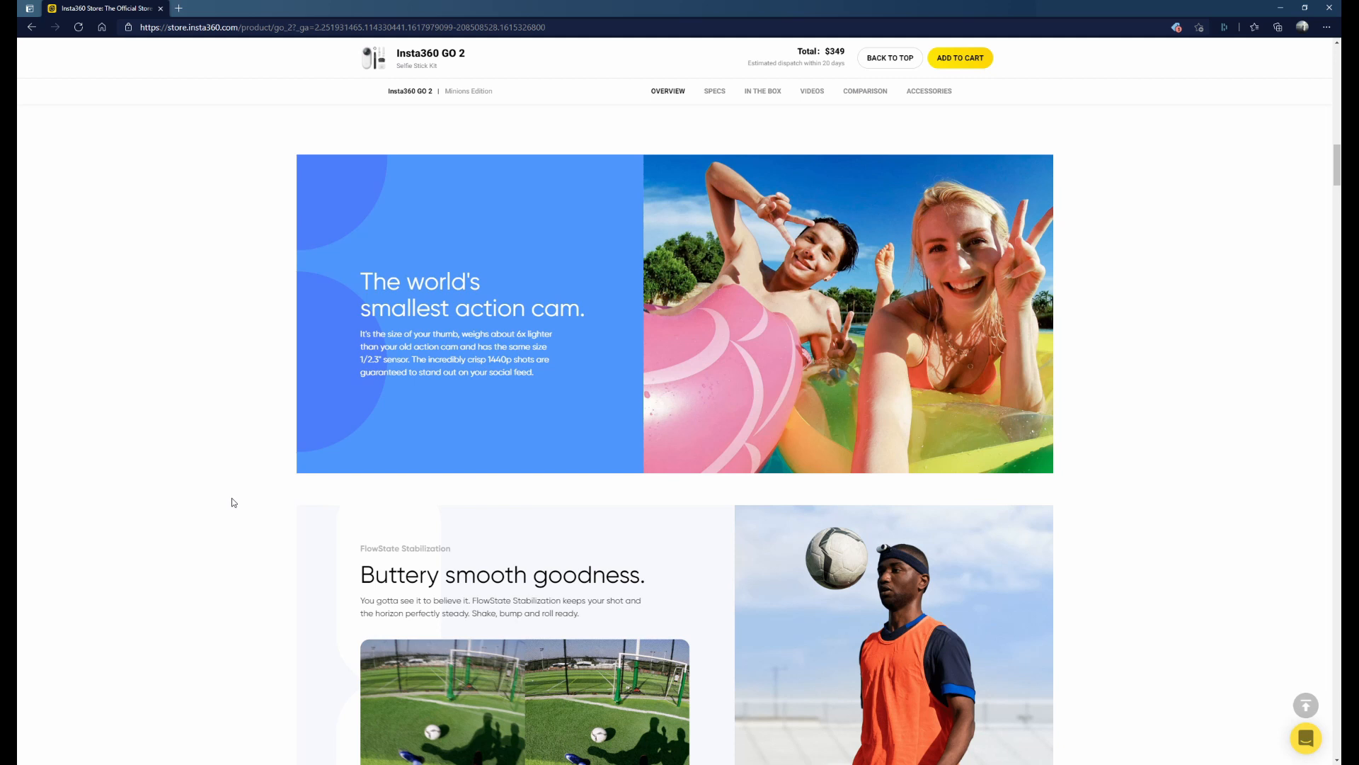
pyautogui.scroll(2, 233, 503)
pyautogui.scroll(1, 251, 504)
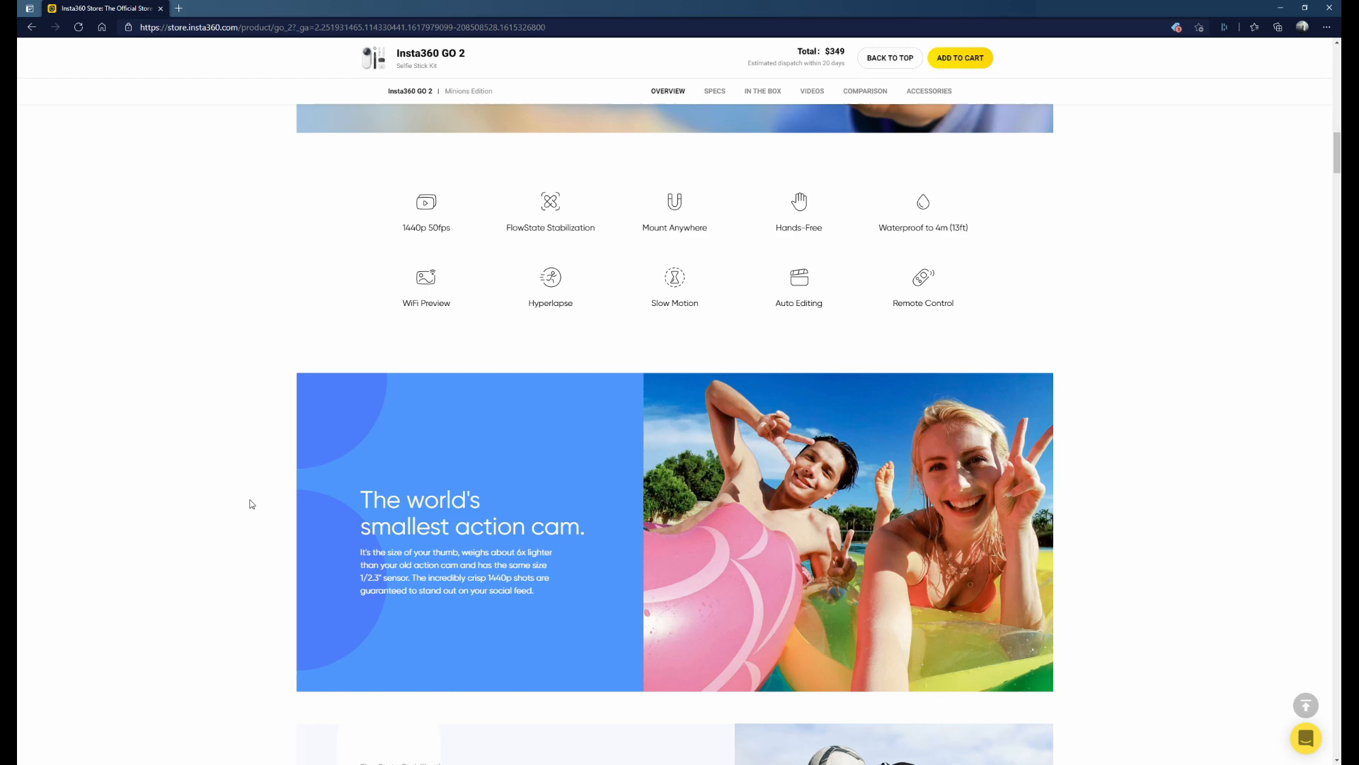
pyautogui.scroll(10, 250, 504)
pyautogui.scroll(8, 318, 425)
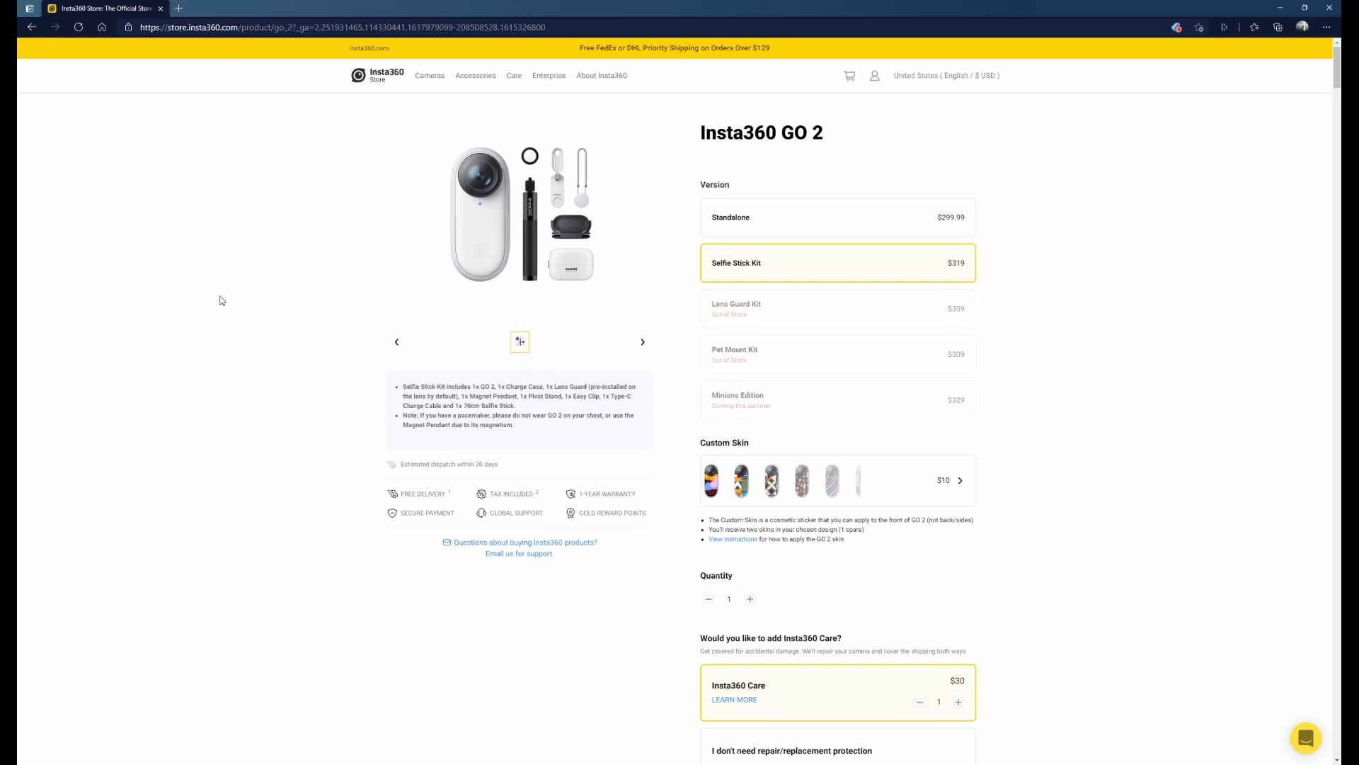
pyautogui.scroll(-3, 332, 316)
pyautogui.scroll(-2, 332, 316)
pyautogui.scroll(4, 333, 315)
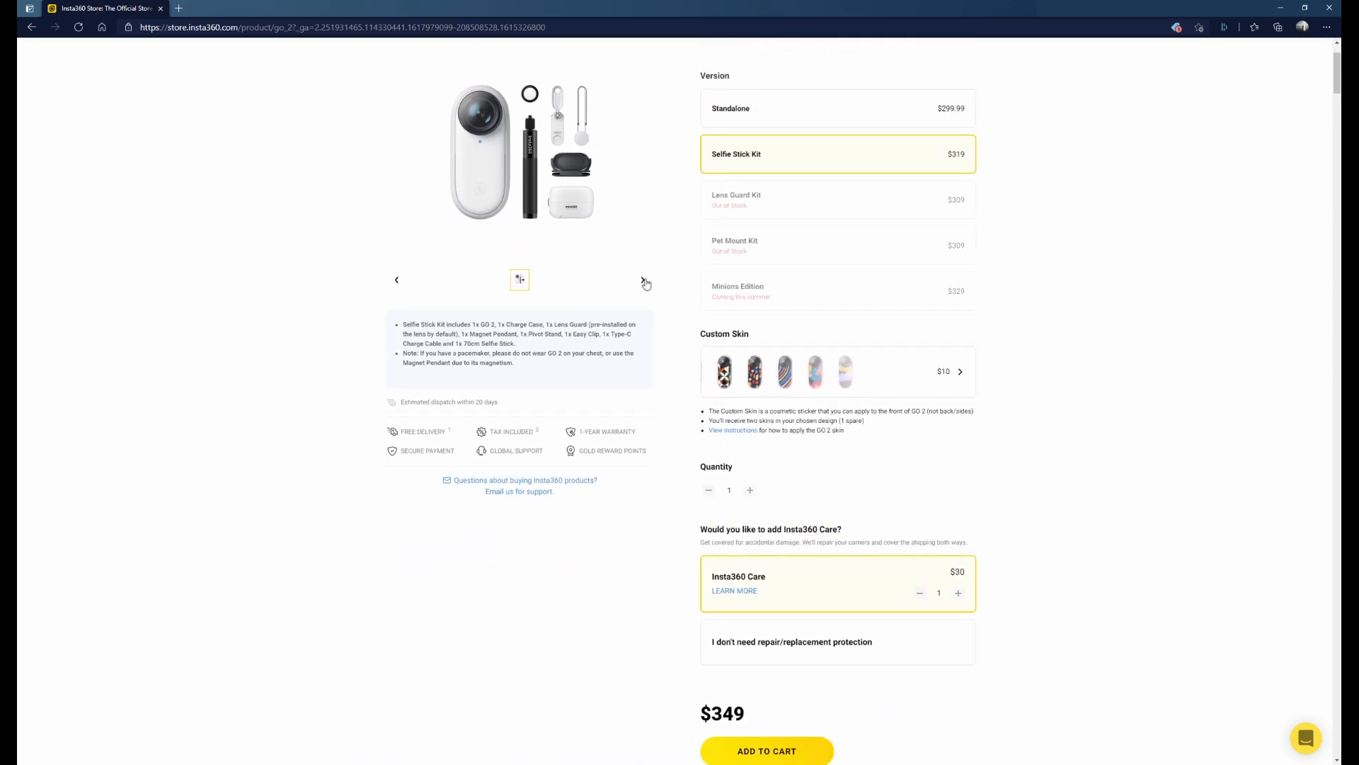
pyautogui.scroll(-1, 584, 311)
pyautogui.scroll(-8, 585, 311)
pyautogui.scroll(-10, 601, 318)
pyautogui.scroll(-6, 318, 316)
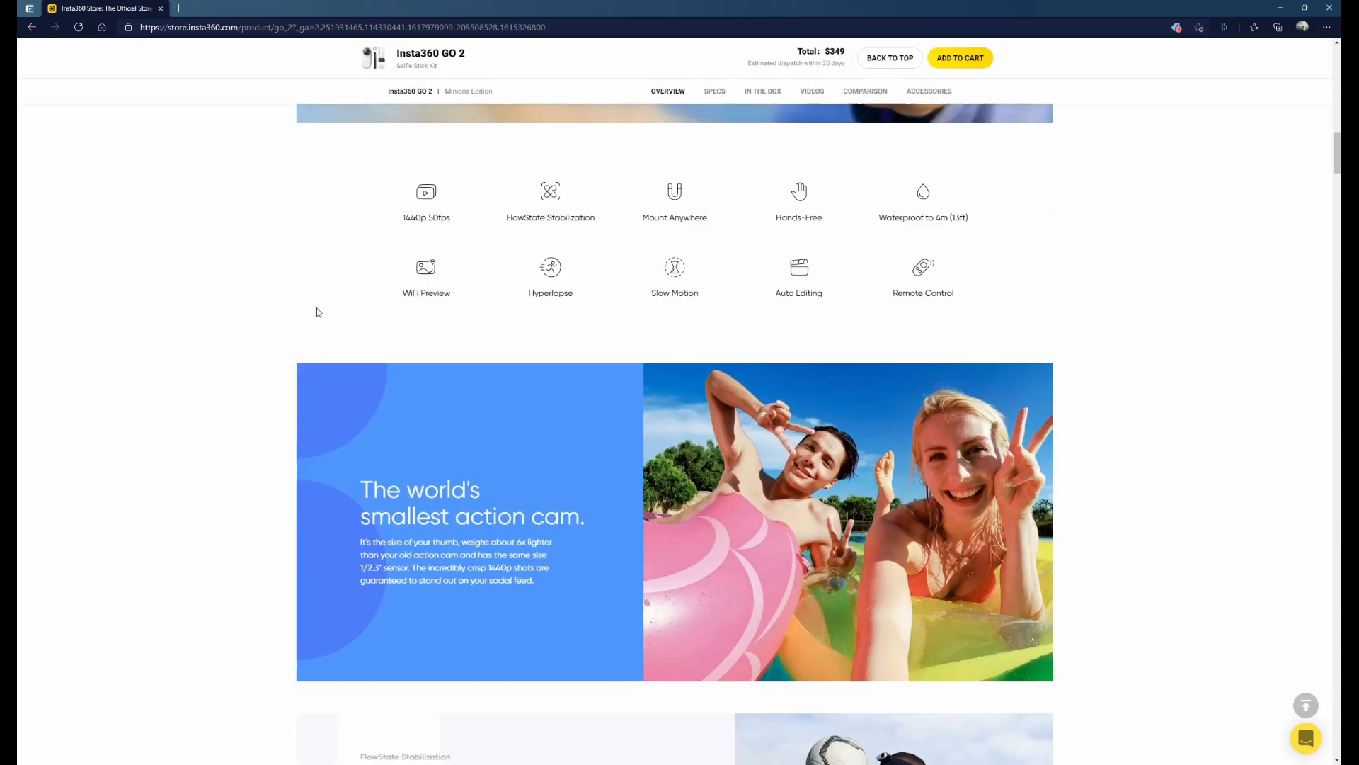
pyautogui.scroll(-4, 249, 314)
pyautogui.scroll(-3, 248, 313)
pyautogui.scroll(-3, 205, 306)
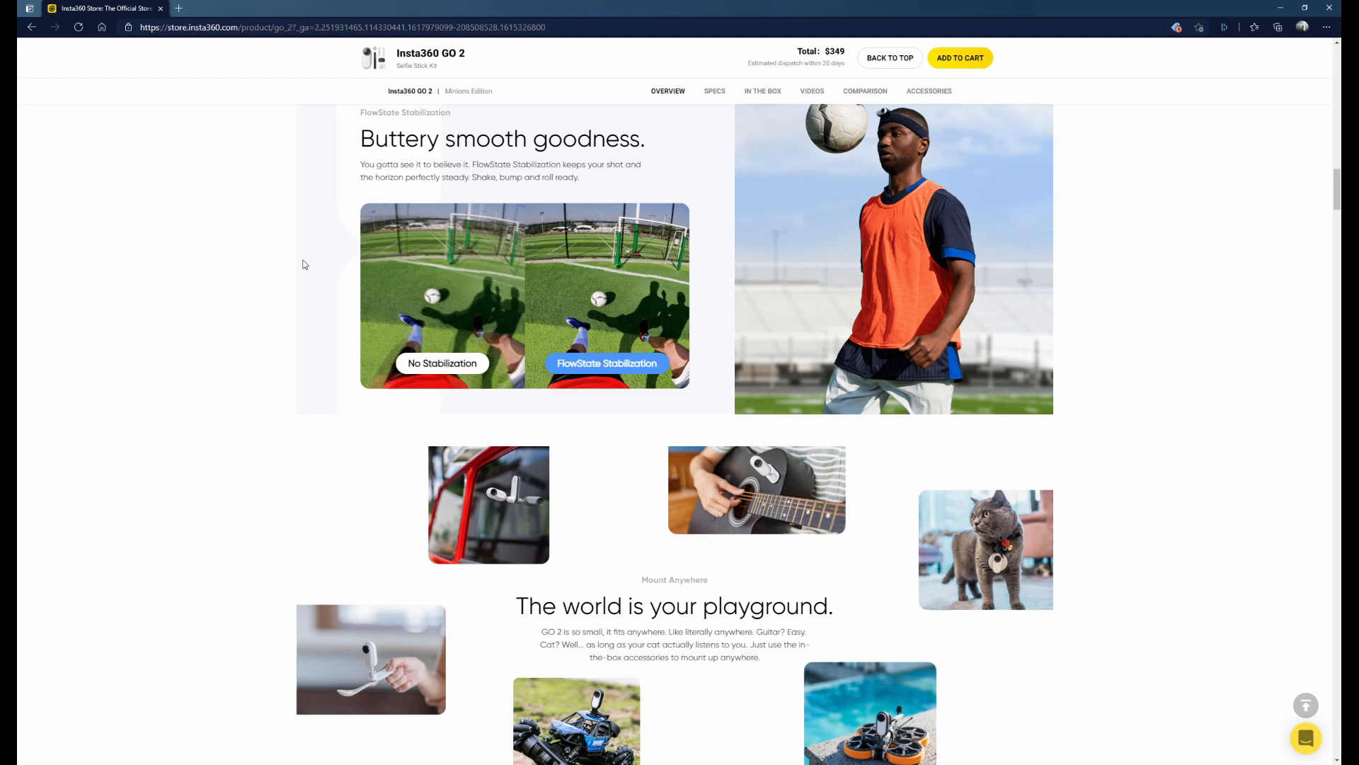
pyautogui.scroll(-4, 306, 255)
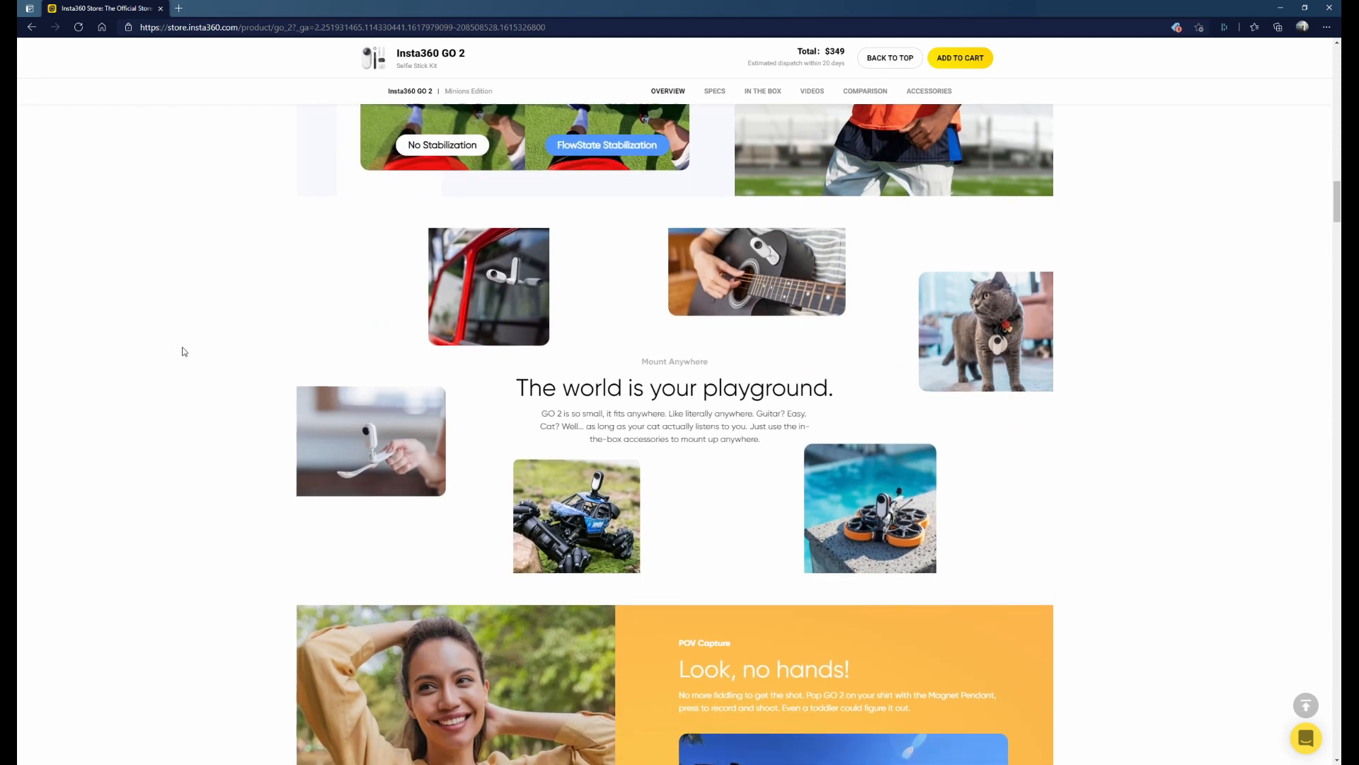
pyautogui.scroll(-2, 210, 347)
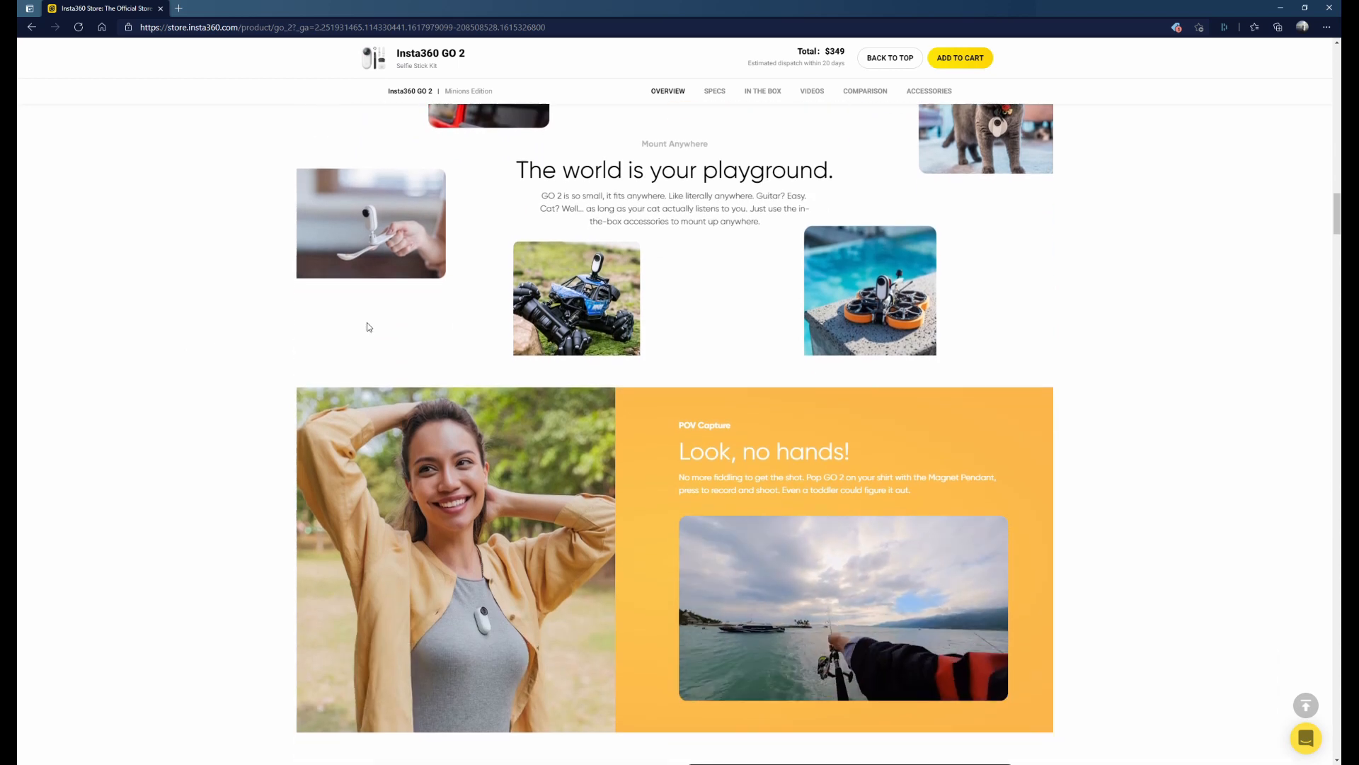
pyautogui.scroll(-4, 801, 290)
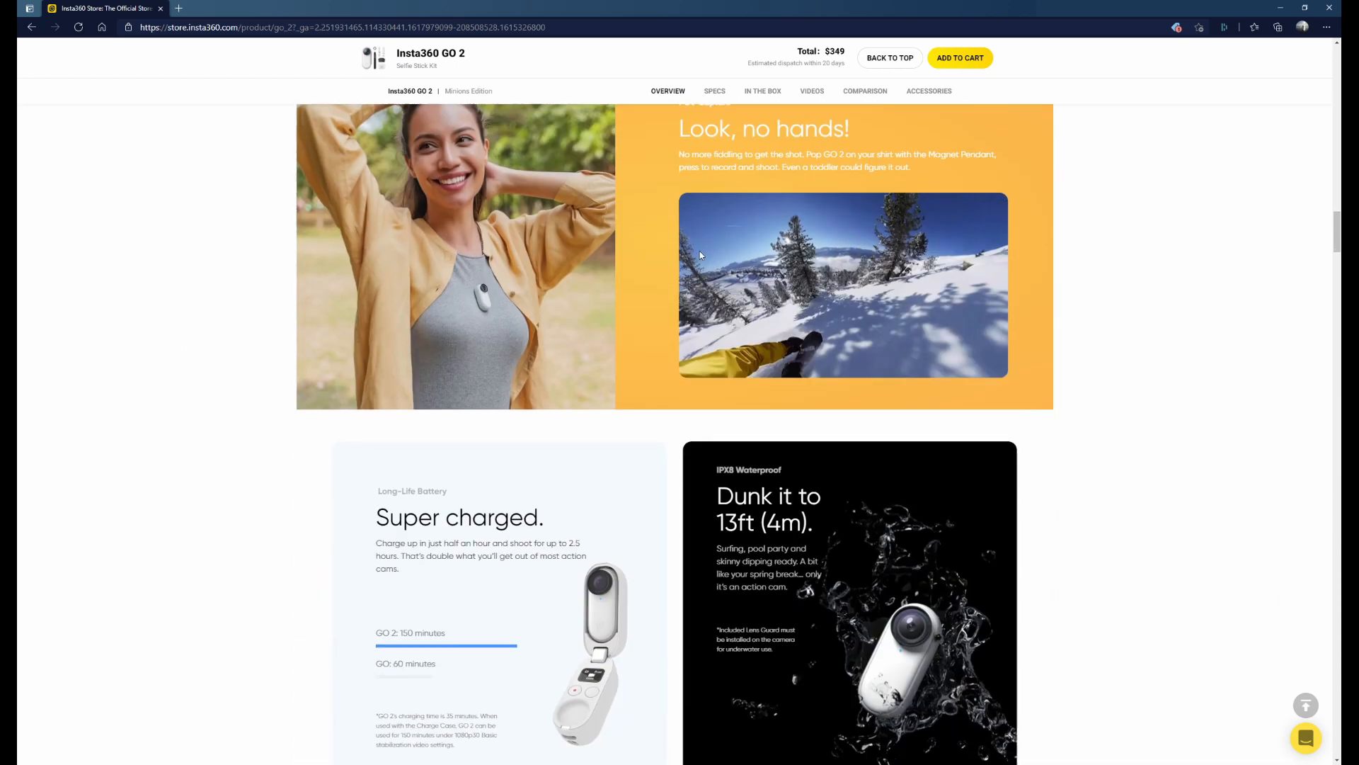
pyautogui.scroll(-3, 637, 277)
pyautogui.scroll(-3, 668, 282)
pyautogui.scroll(-3, 674, 270)
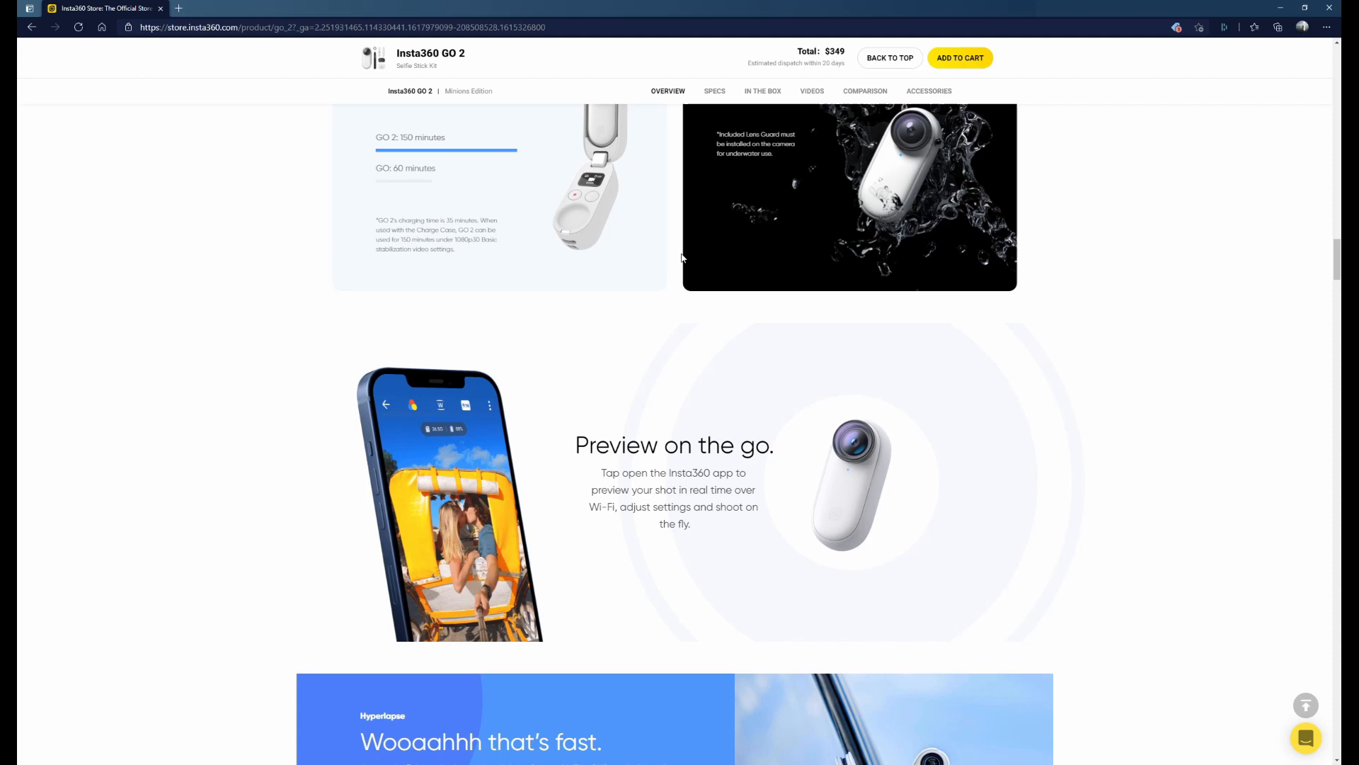
pyautogui.scroll(2, 681, 256)
pyautogui.scroll(5, 681, 247)
pyautogui.scroll(6, 669, 243)
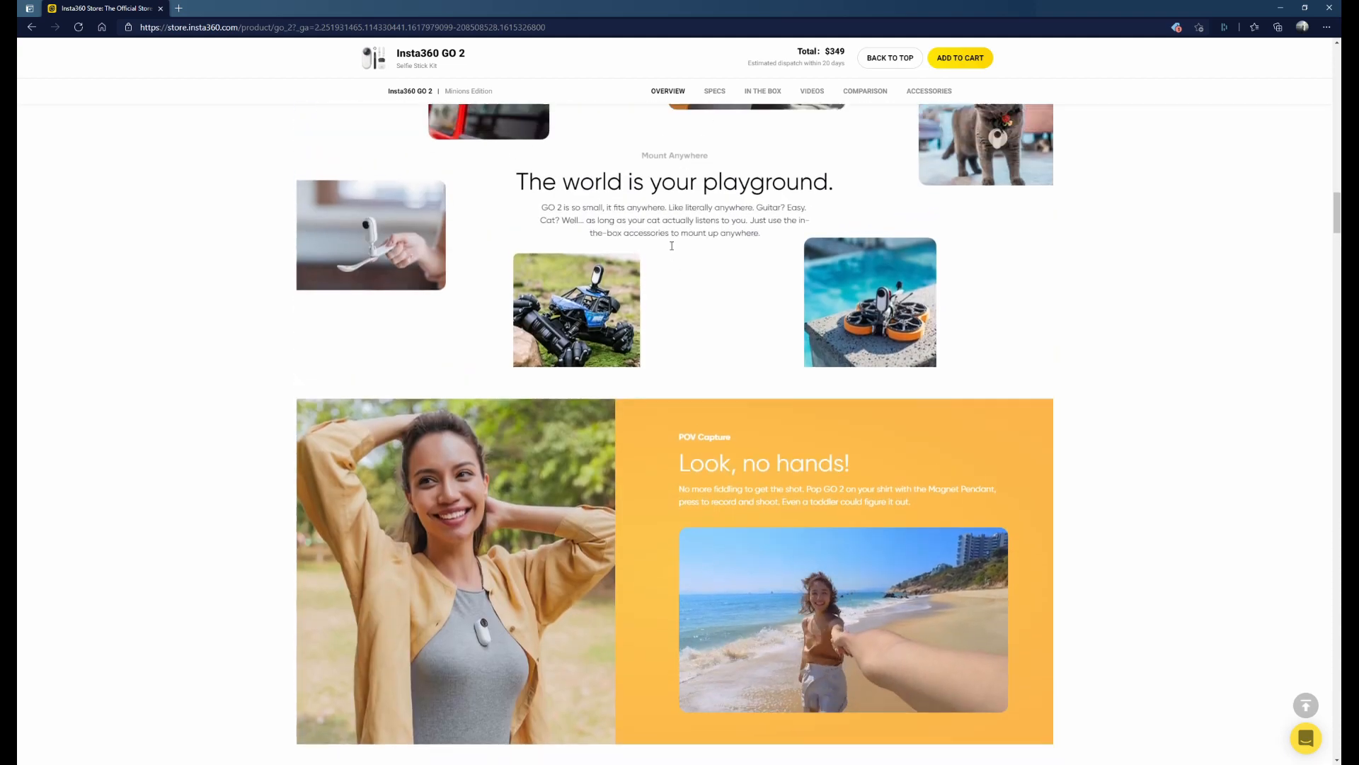
pyautogui.scroll(6, 669, 242)
pyautogui.scroll(2, 669, 243)
pyautogui.scroll(5, 537, 262)
pyautogui.scroll(5, 537, 263)
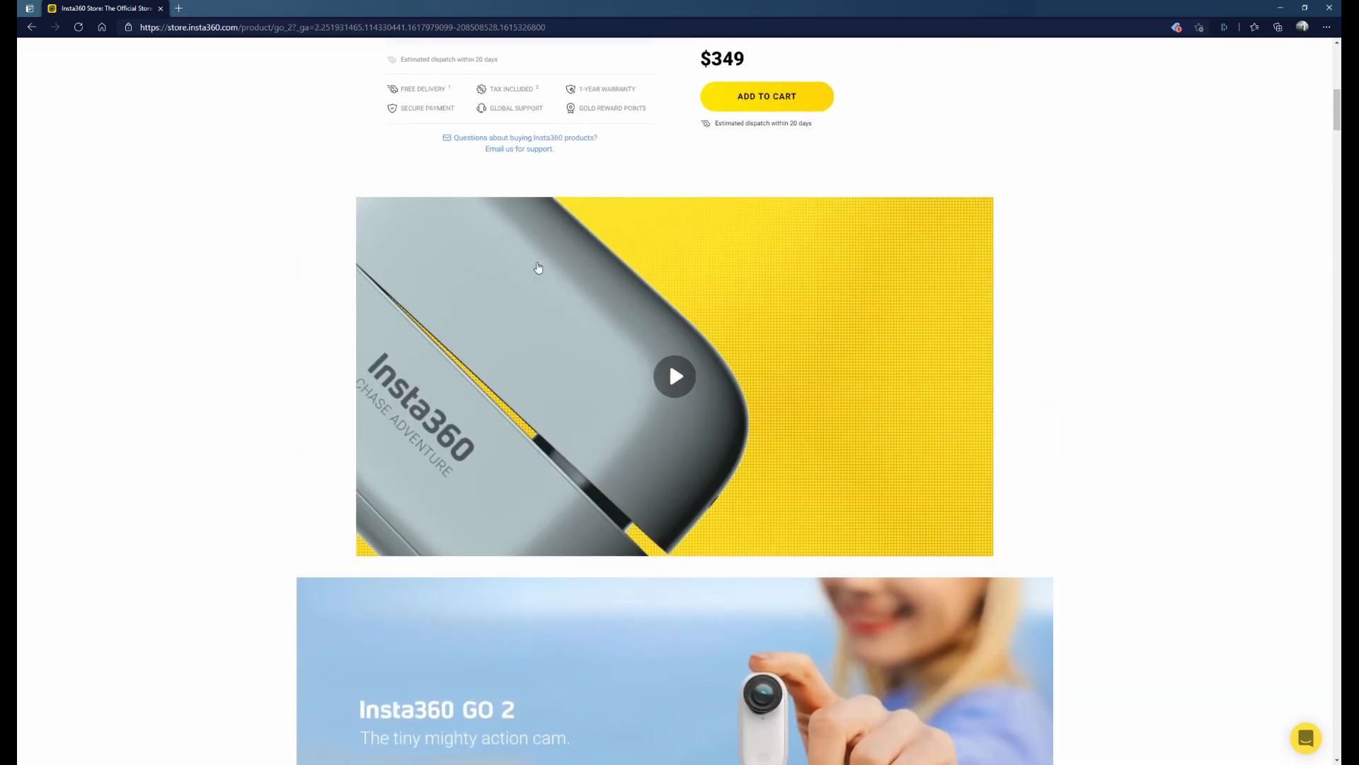
pyautogui.scroll(2, 537, 263)
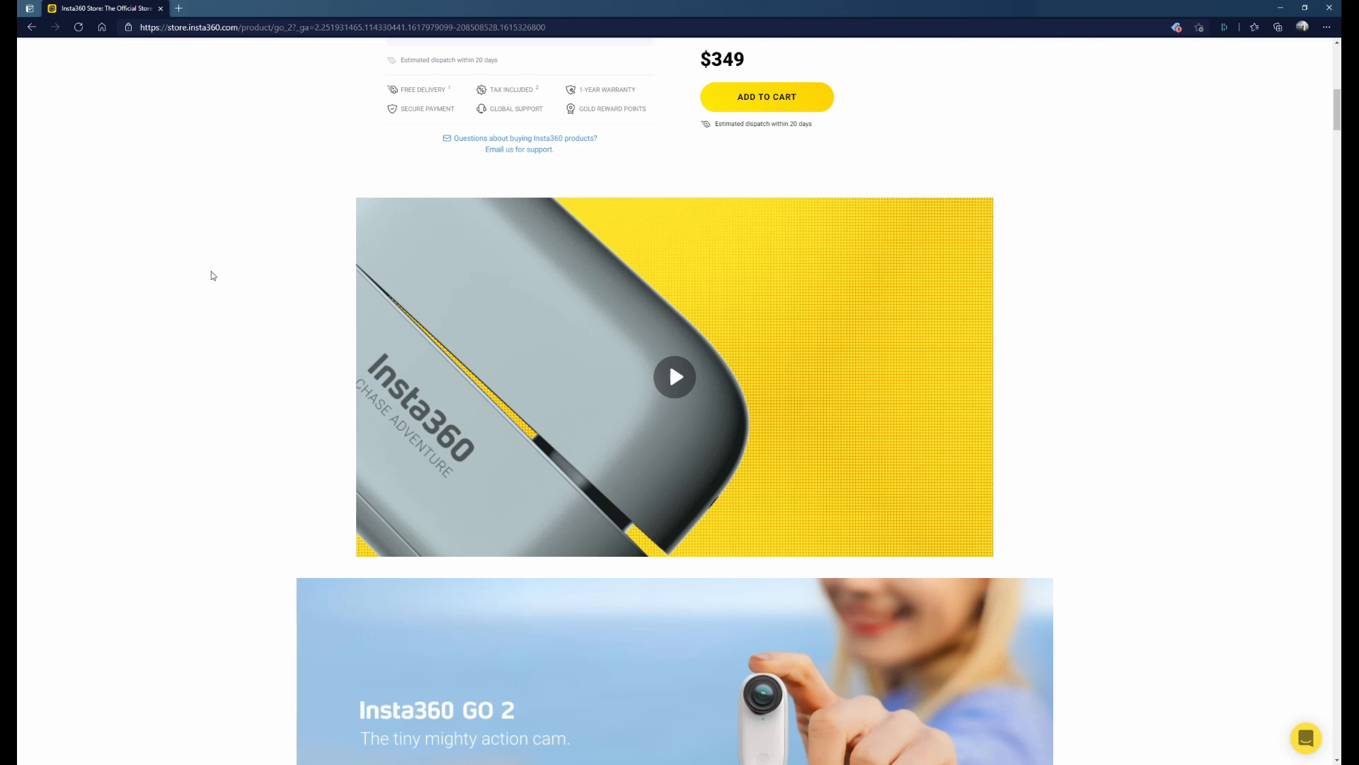
pyautogui.scroll(-3, 213, 273)
pyautogui.scroll(-3, 213, 272)
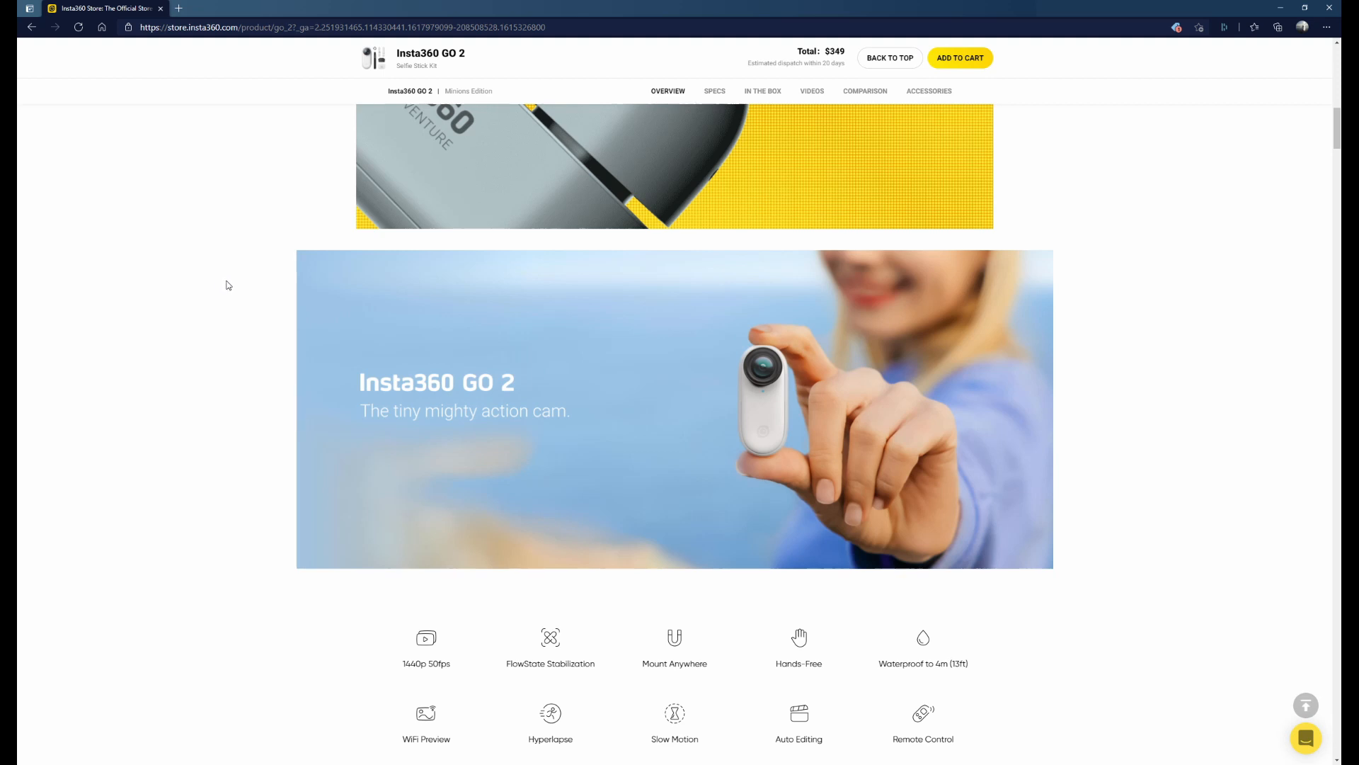
pyautogui.scroll(-2, 225, 293)
pyautogui.scroll(-5, 220, 298)
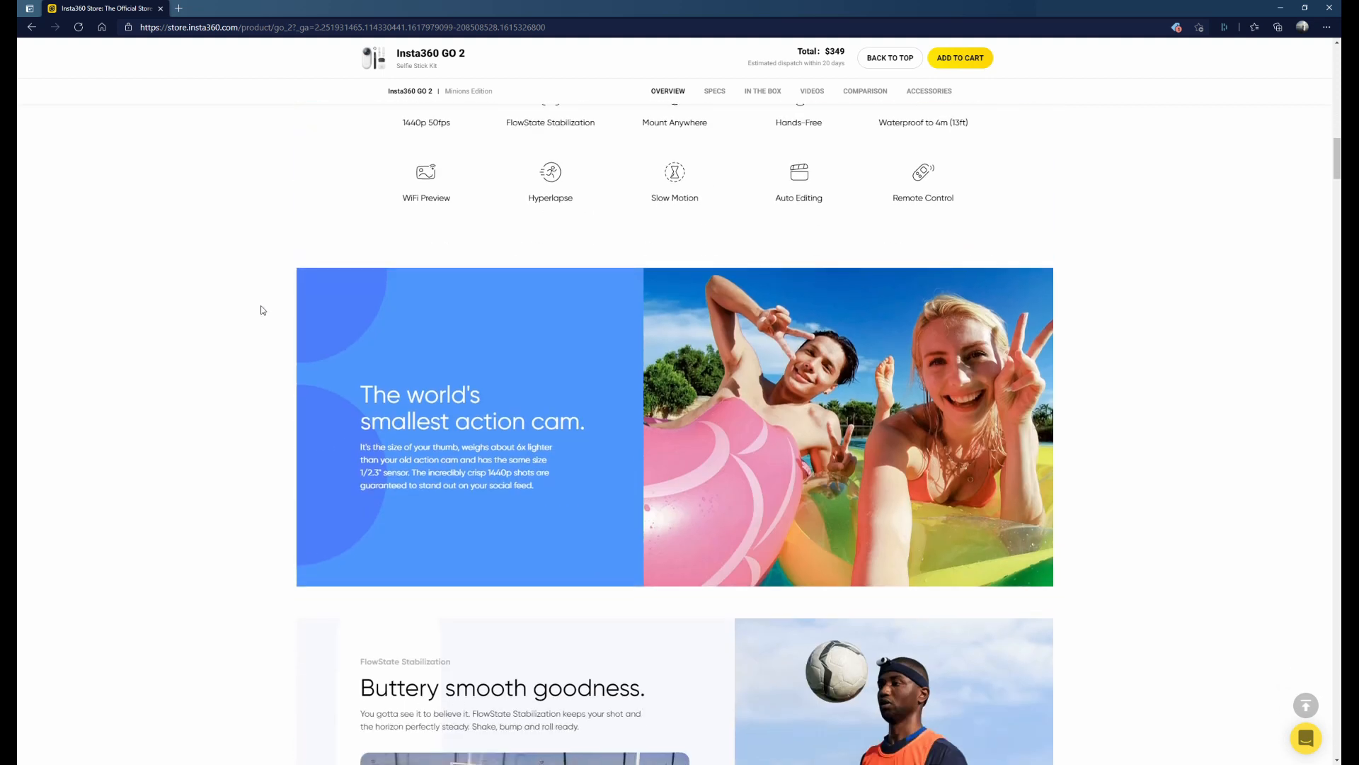
pyautogui.scroll(-5, 266, 297)
pyautogui.scroll(-5, 602, 407)
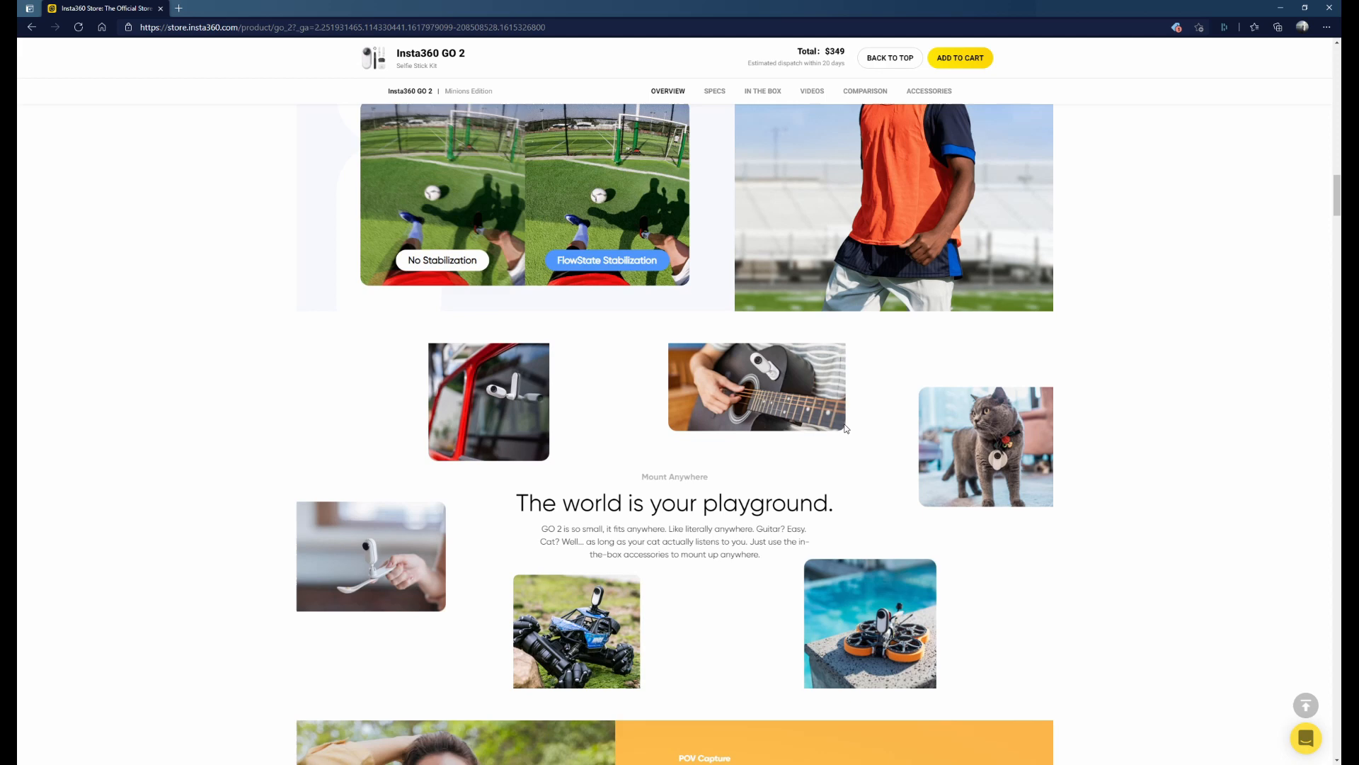
pyautogui.scroll(-5, 532, 404)
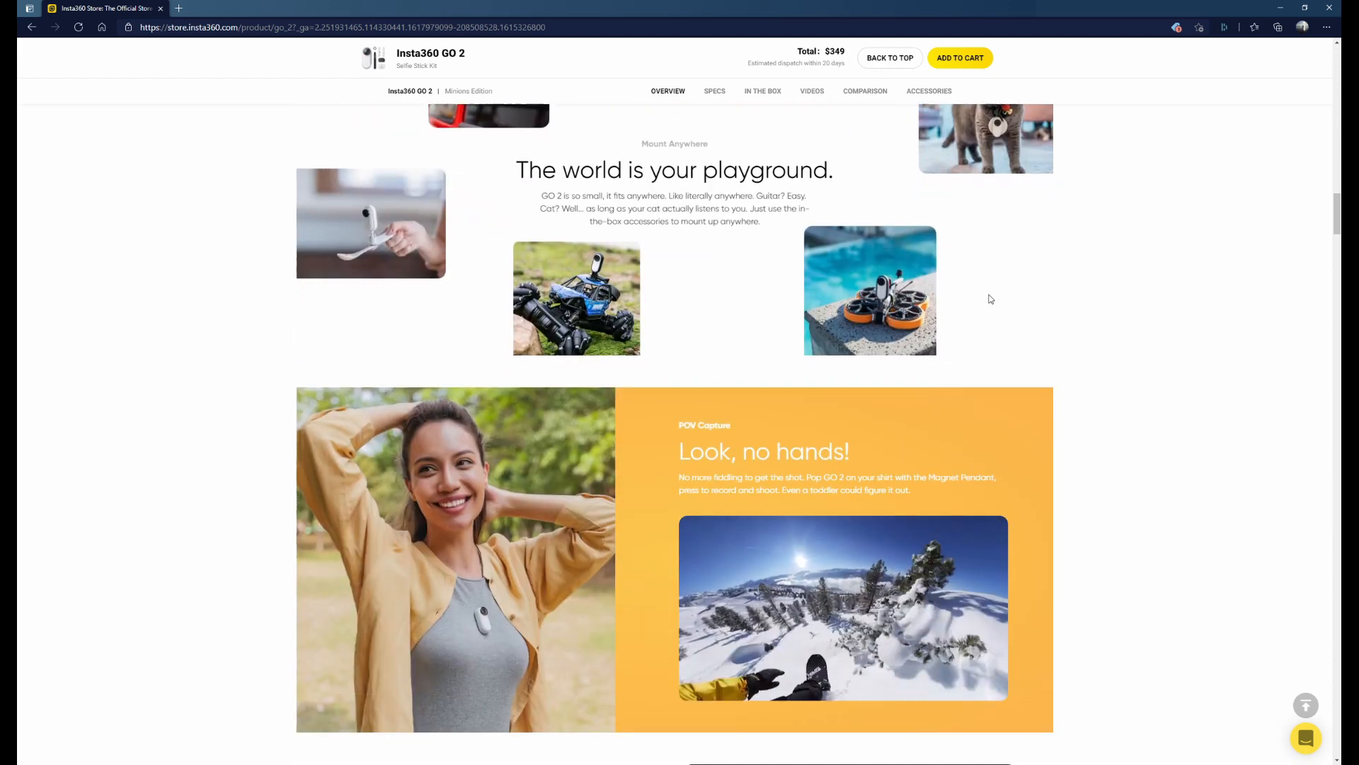
pyautogui.scroll(-3, 946, 329)
pyautogui.scroll(-2, 927, 297)
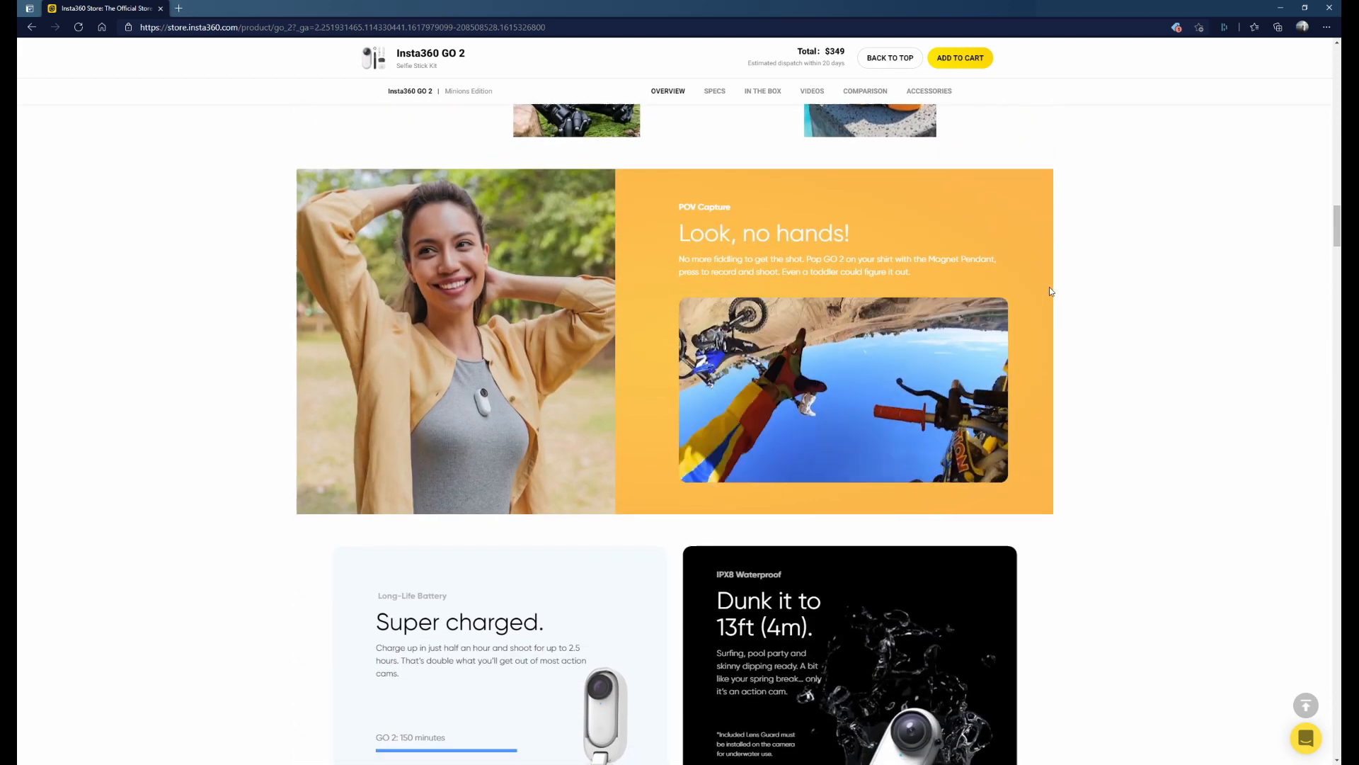
pyautogui.scroll(-5, 1049, 281)
pyautogui.scroll(-4, 1009, 319)
pyautogui.scroll(-2, 982, 342)
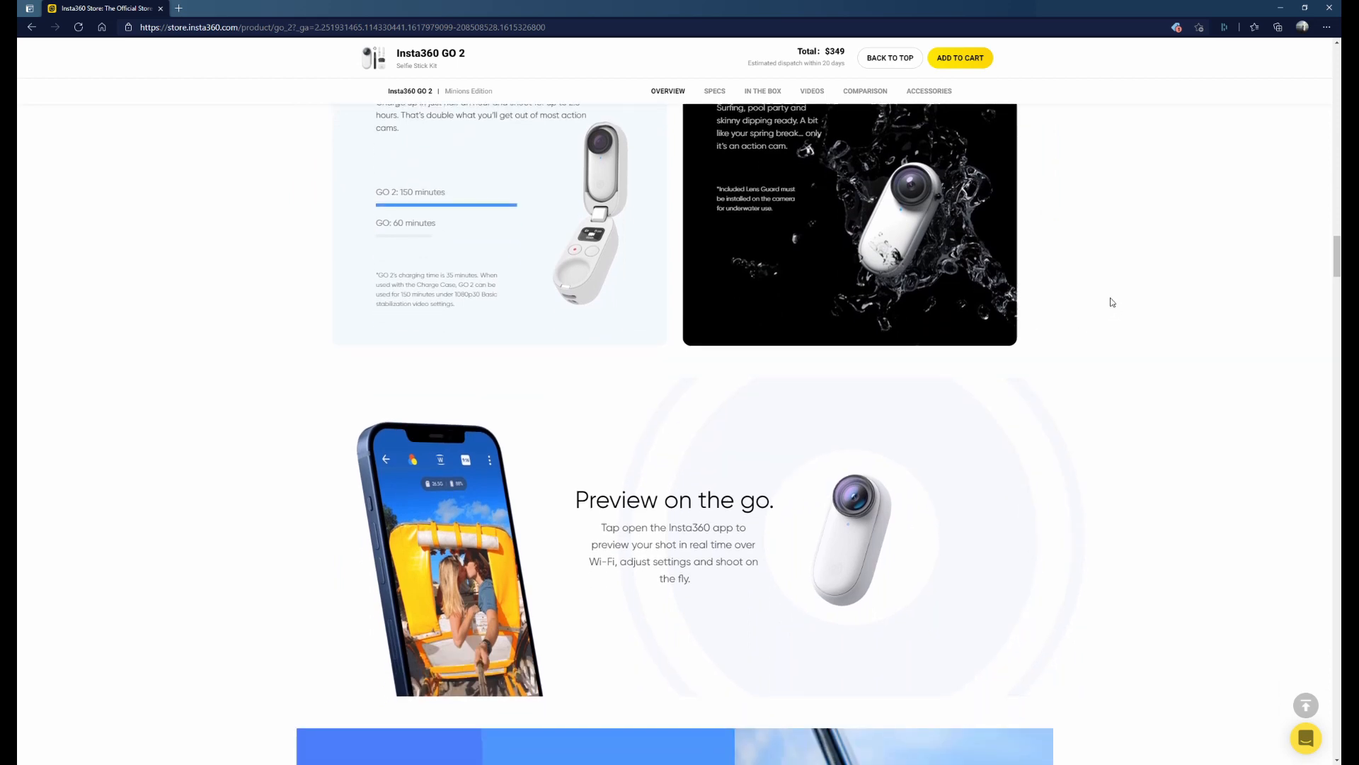
pyautogui.scroll(2, 733, 346)
pyautogui.scroll(1, 735, 346)
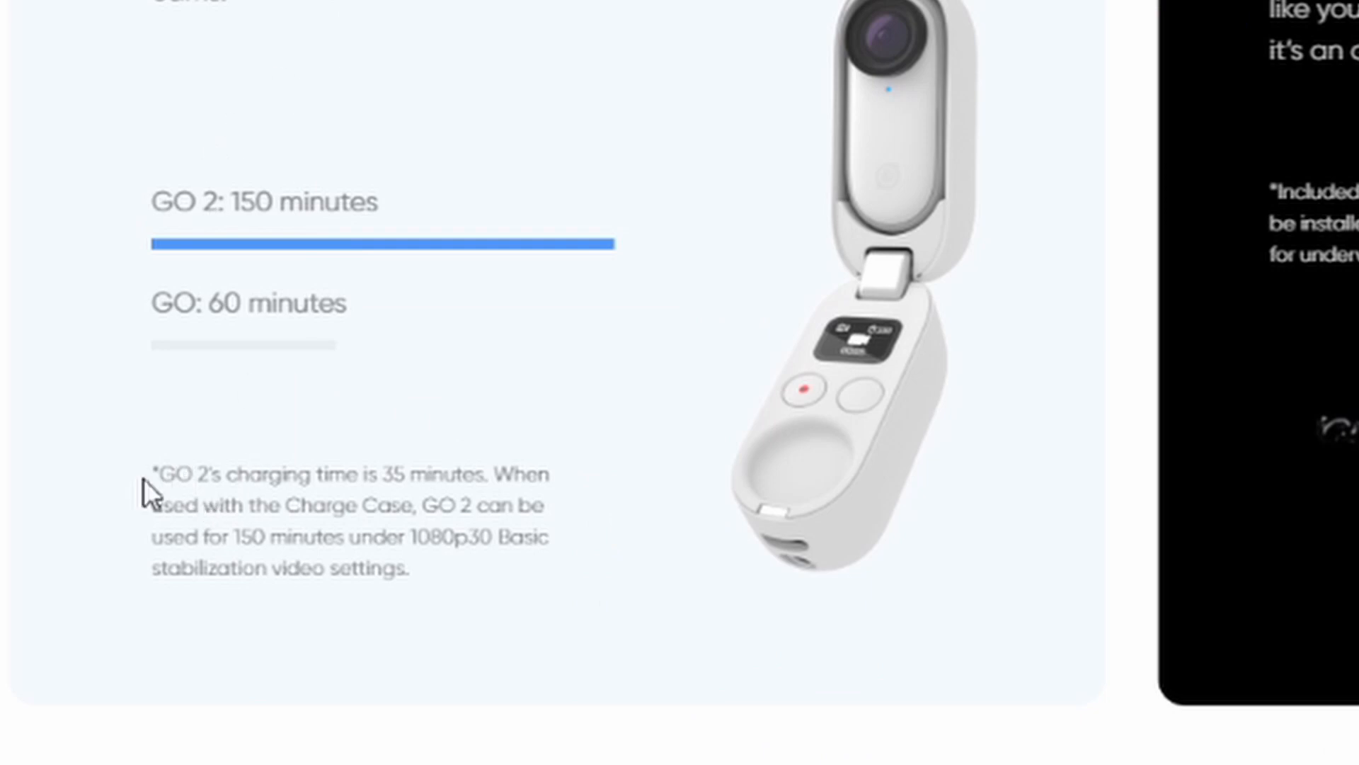
# Highlight and clear the Charge Case charging-time footnote and its 'under 1080p30' wording.
pyautogui.moveTo(149, 474); pyautogui.dragTo(440, 506)
pyautogui.click(553, 595)
pyautogui.moveTo(361, 536); pyautogui.dragTo(489, 536)
pyautogui.click(516, 536)
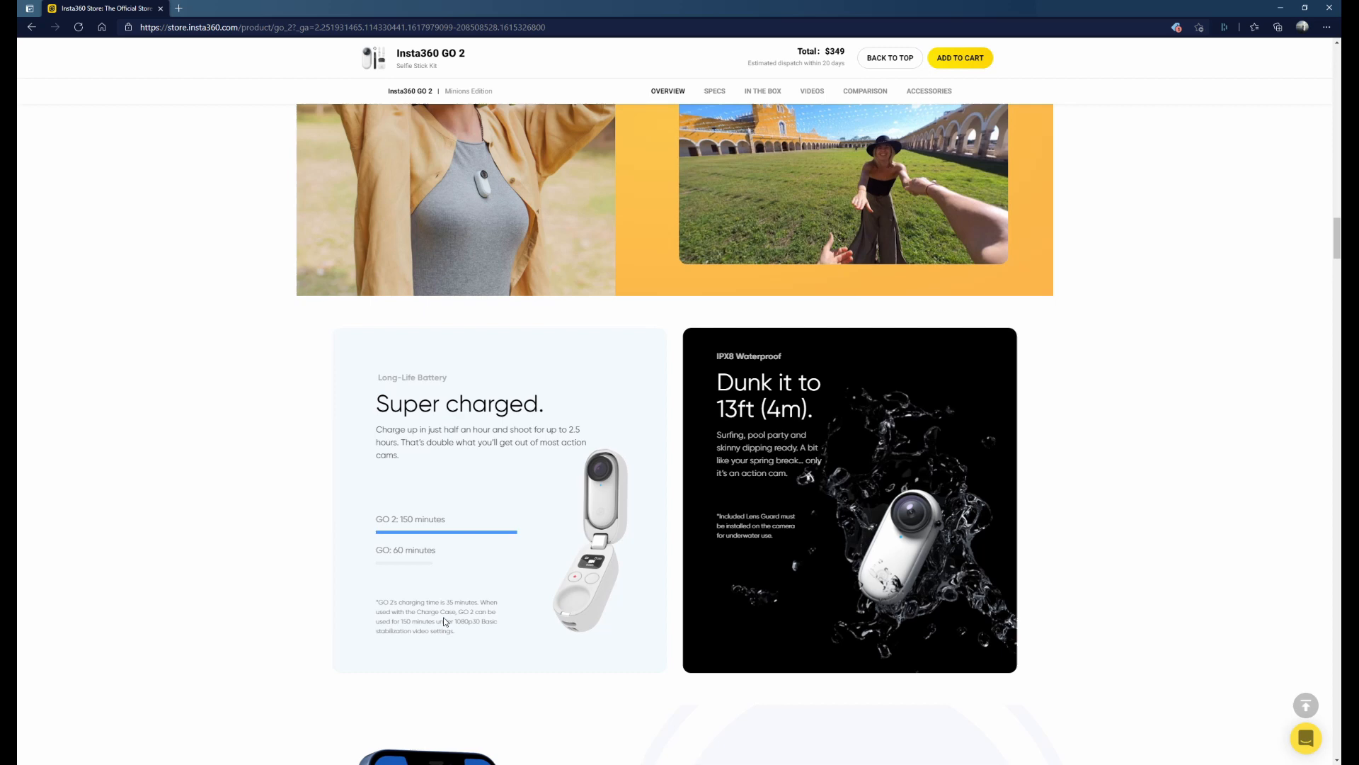
pyautogui.scroll(-2, 442, 617)
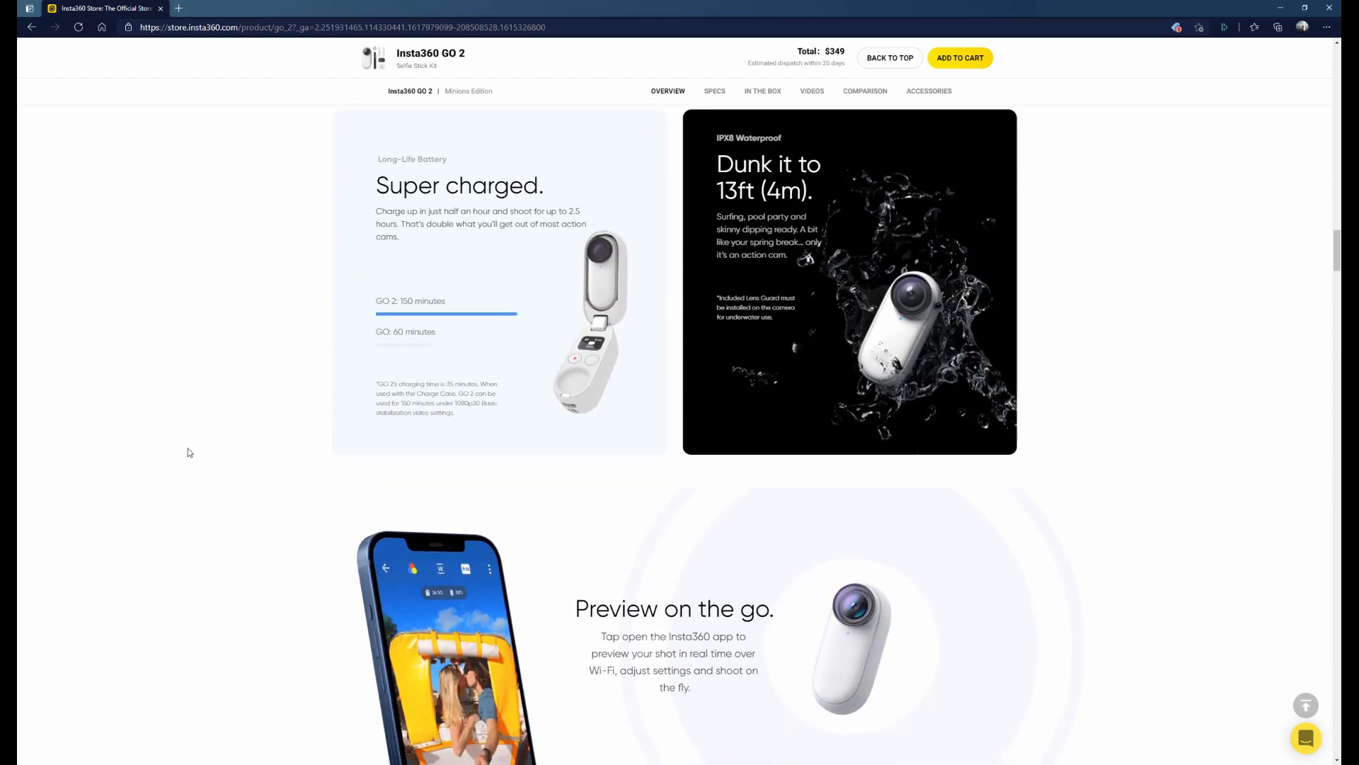
pyautogui.scroll(2, 254, 462)
pyautogui.scroll(-2, 264, 457)
pyautogui.scroll(2, 308, 374)
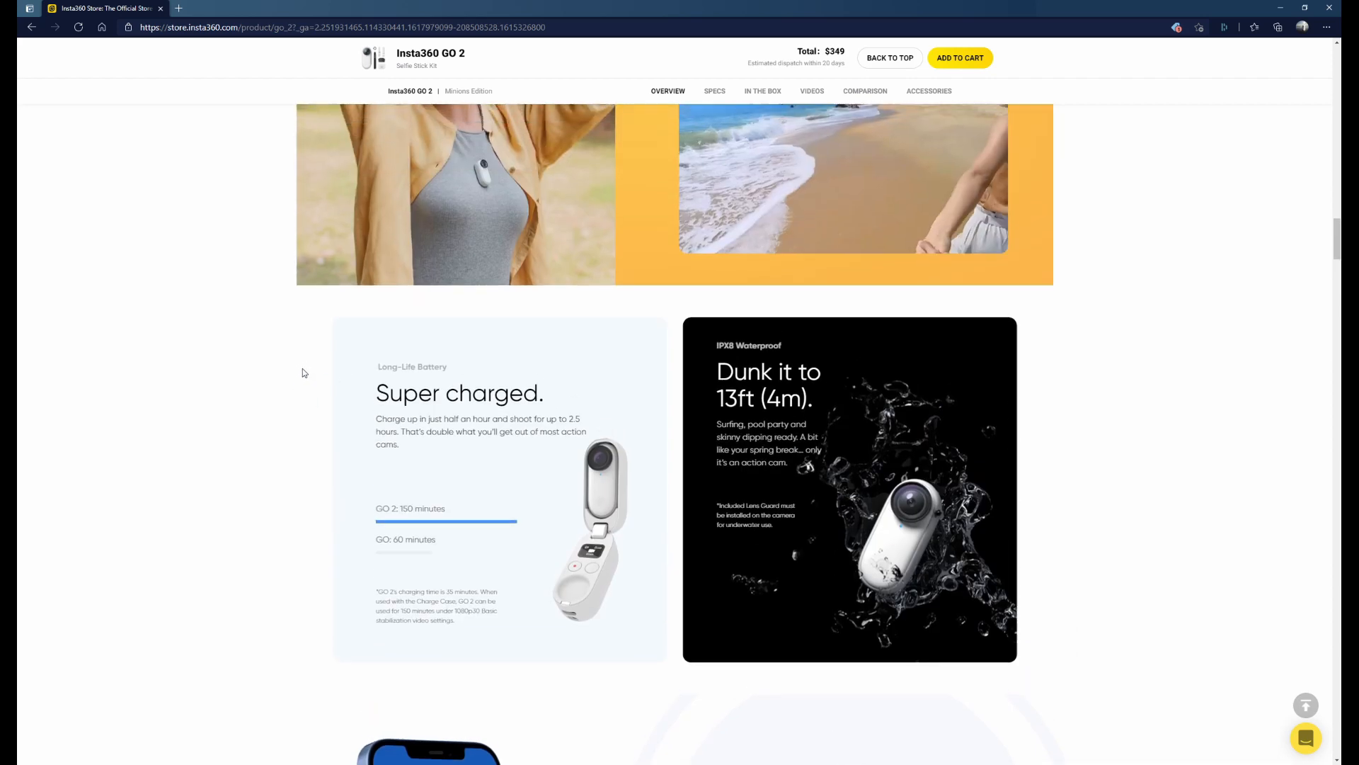
pyautogui.scroll(-5, 329, 374)
pyautogui.scroll(1, 472, 375)
pyautogui.scroll(-1, 600, 374)
pyautogui.scroll(-4, 601, 376)
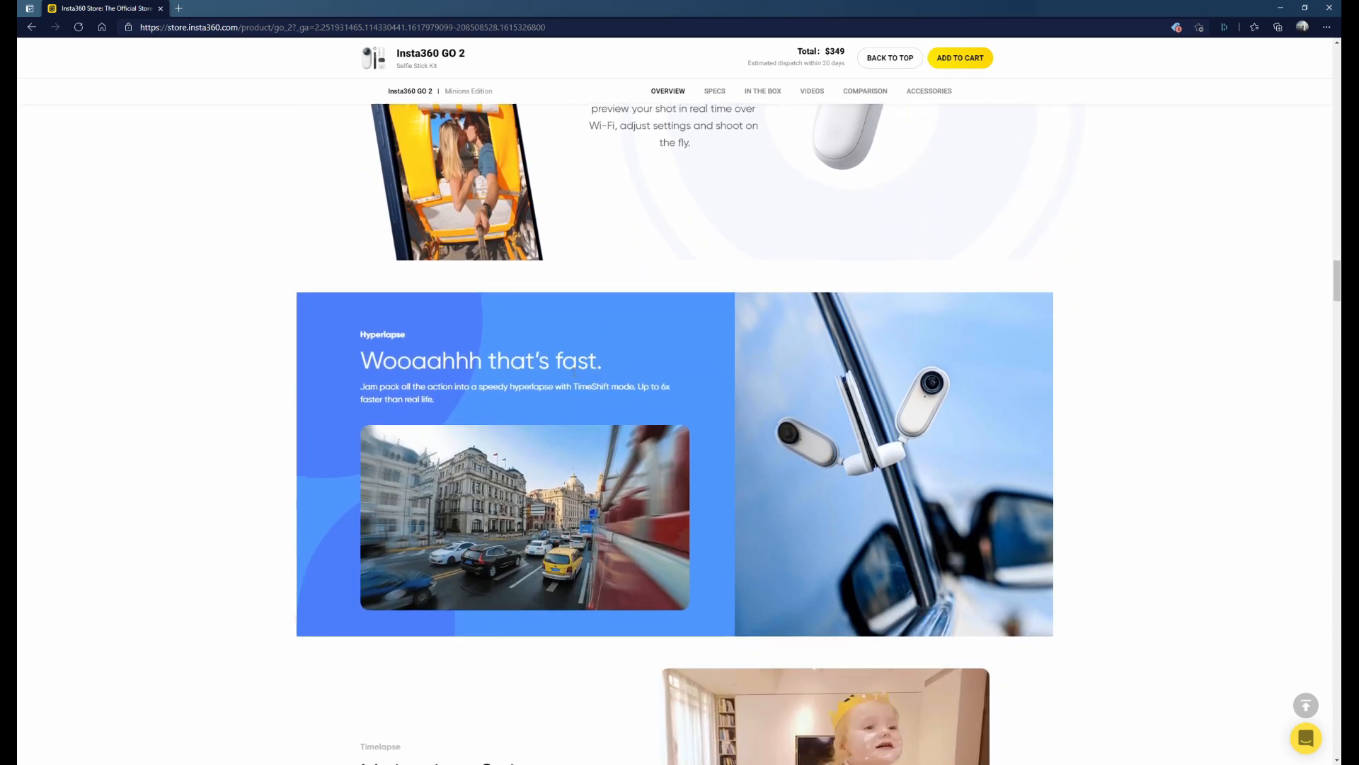
pyautogui.scroll(-1, 270, 409)
pyautogui.scroll(-1, 271, 409)
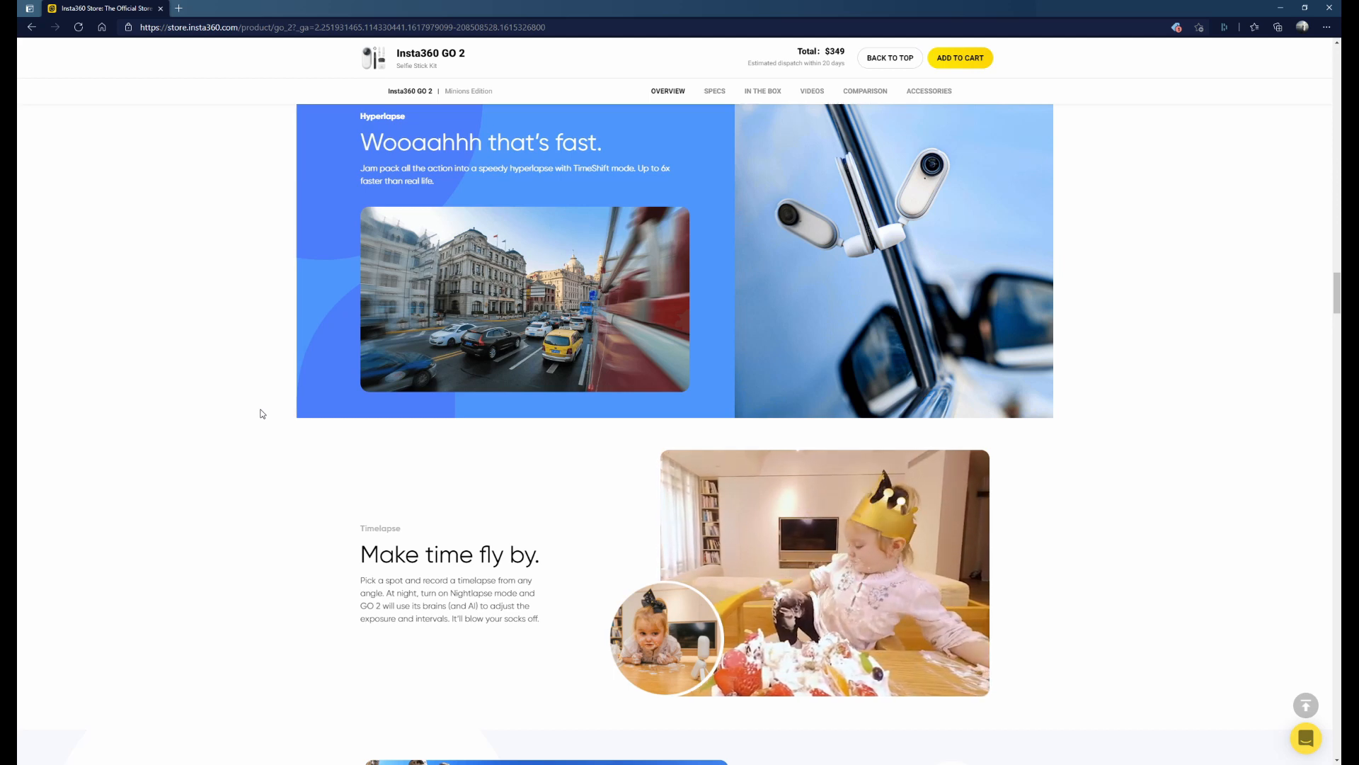
pyautogui.scroll(-5, 261, 413)
pyautogui.scroll(-1, 262, 413)
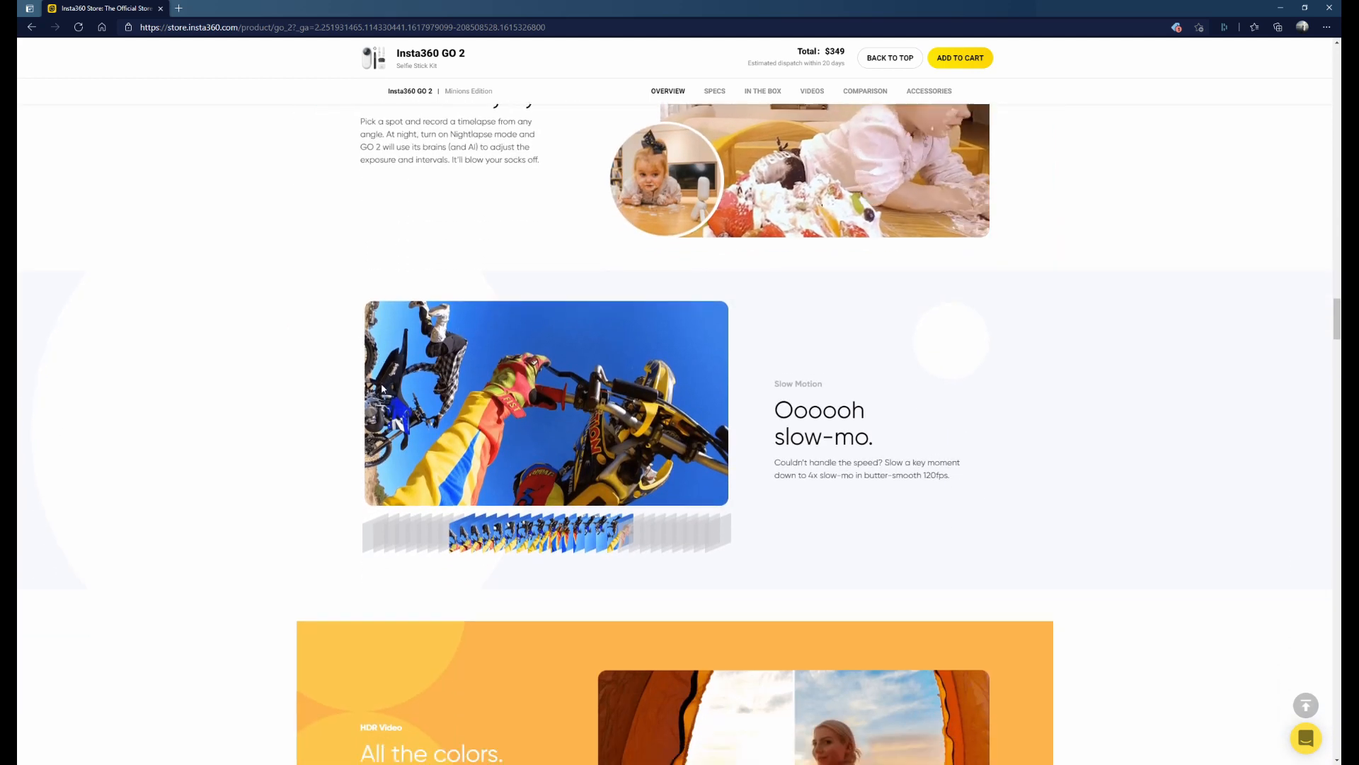
pyautogui.scroll(-4, 298, 370)
pyautogui.scroll(-4, 298, 370)
pyautogui.scroll(-3, 298, 370)
pyautogui.scroll(-3, 298, 370)
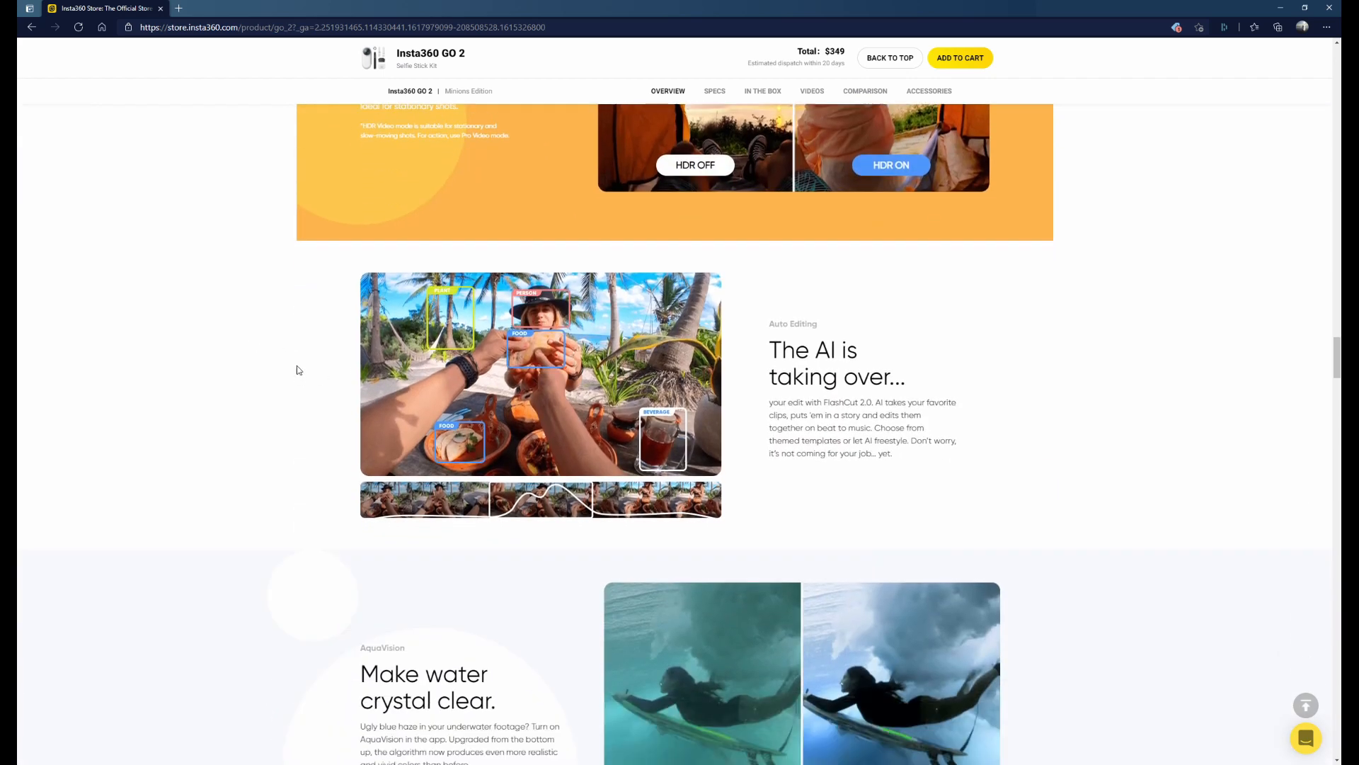
pyautogui.scroll(-3, 298, 369)
pyautogui.scroll(-4, 275, 361)
pyautogui.scroll(-3, 274, 362)
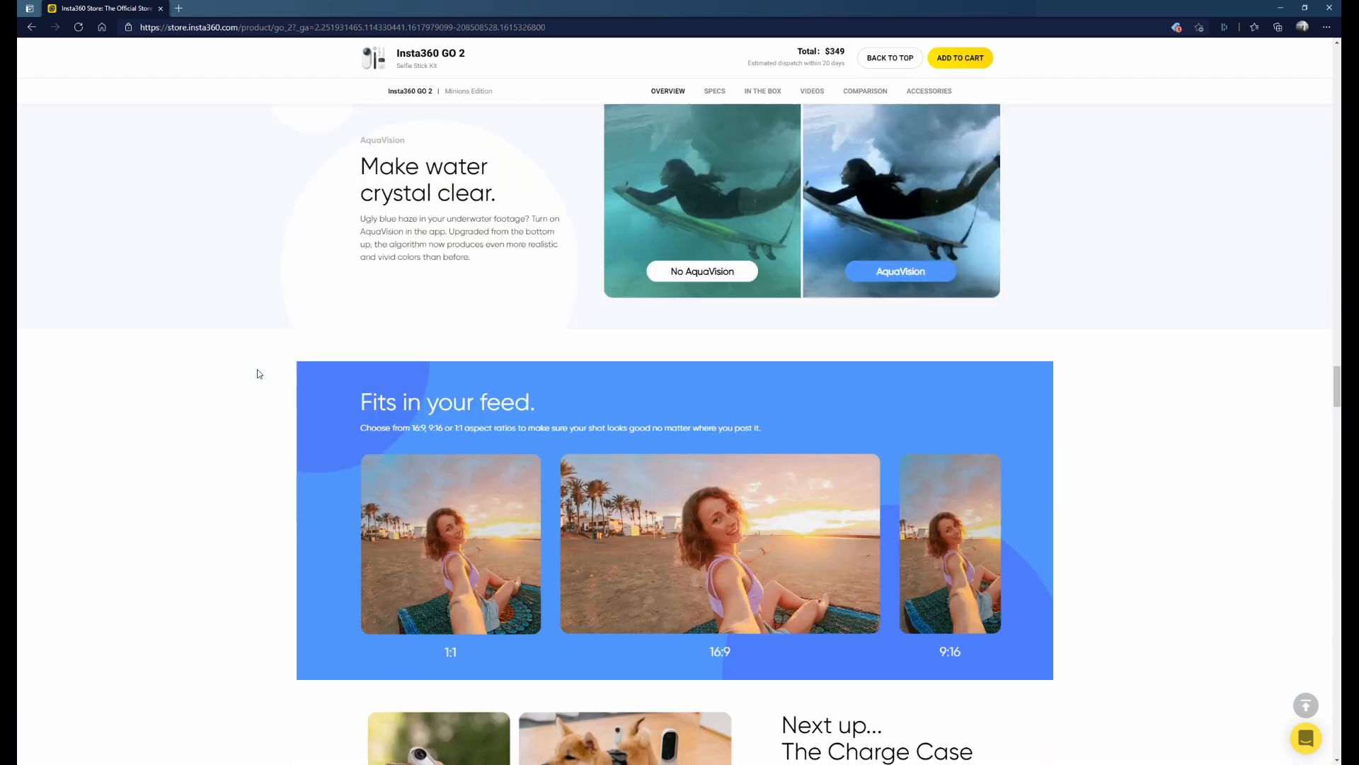
pyautogui.scroll(-5, 257, 374)
pyautogui.scroll(-2, 257, 374)
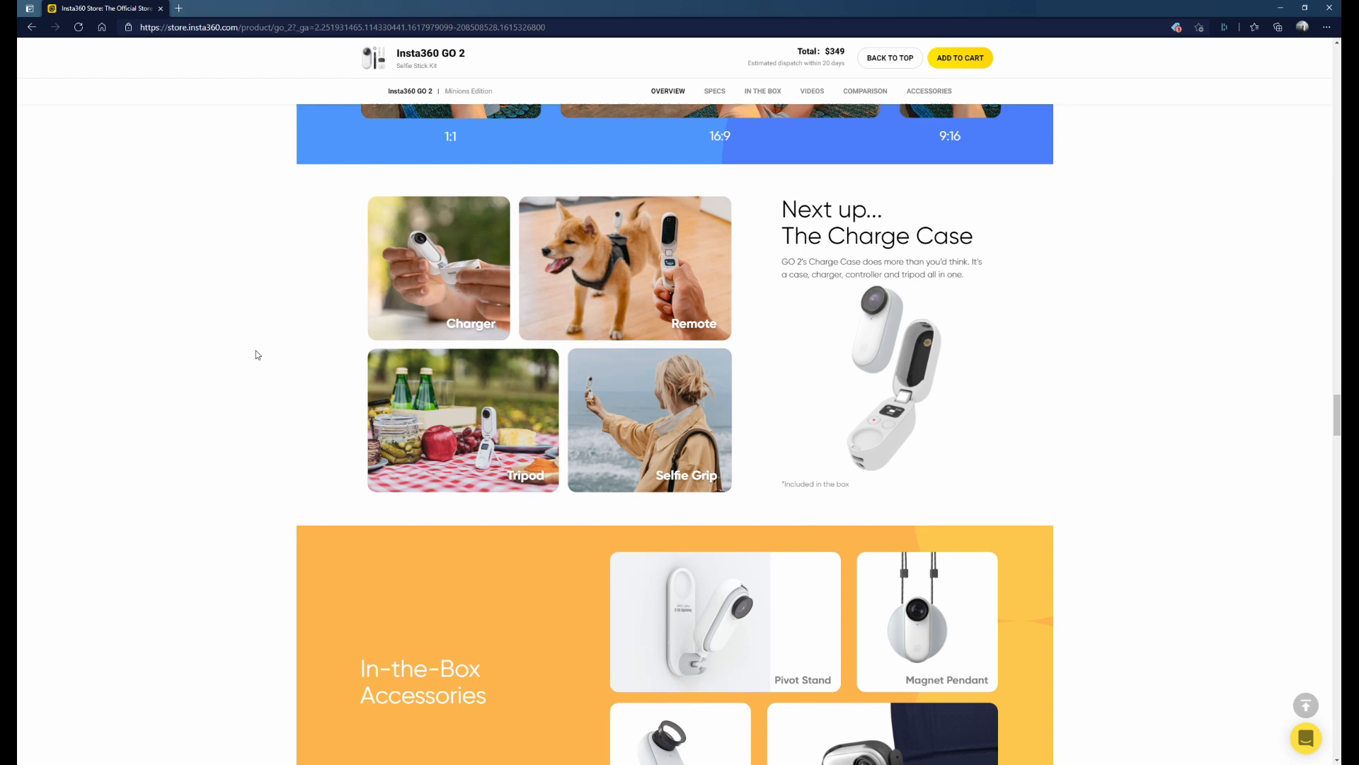
pyautogui.scroll(-4, 255, 352)
pyautogui.scroll(-3, 258, 351)
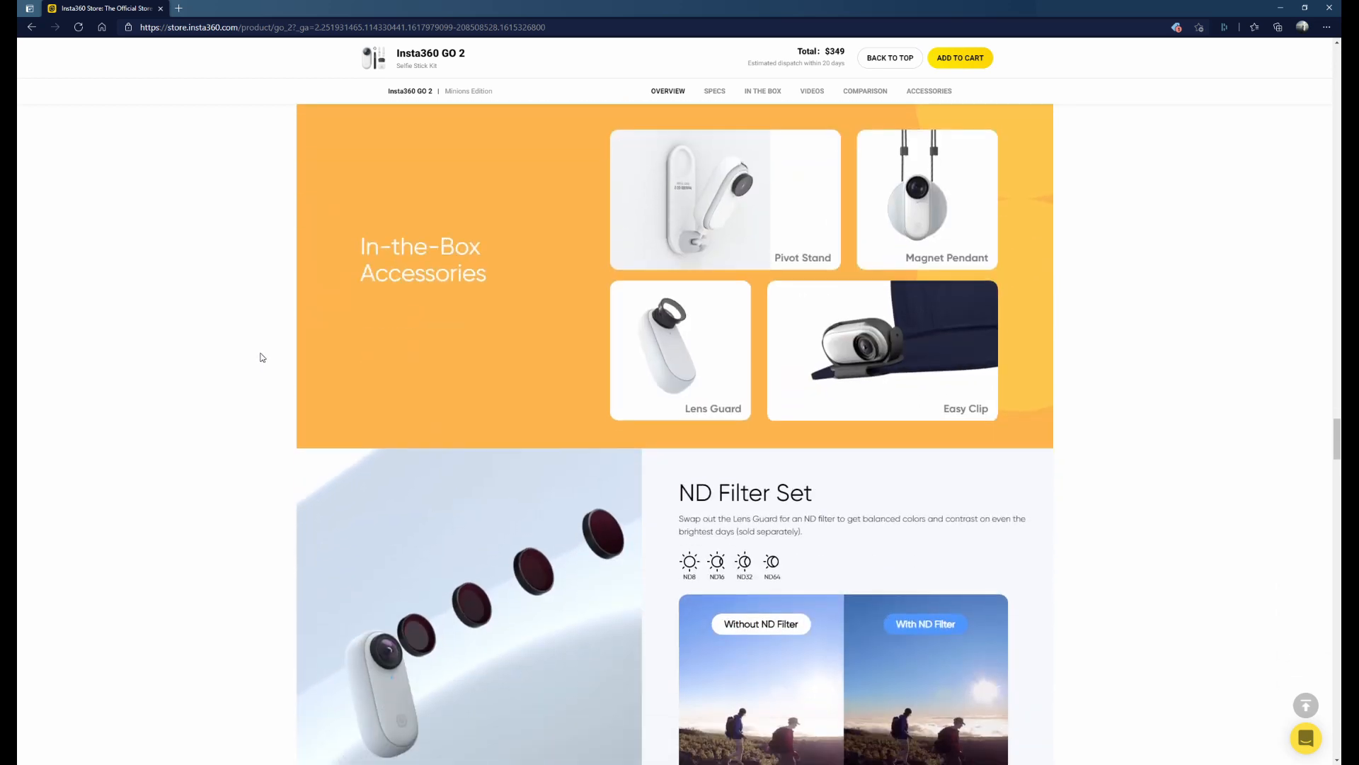
pyautogui.scroll(-3, 257, 351)
pyautogui.scroll(-2, 259, 358)
pyautogui.scroll(-5, 259, 356)
pyautogui.scroll(-2, 257, 358)
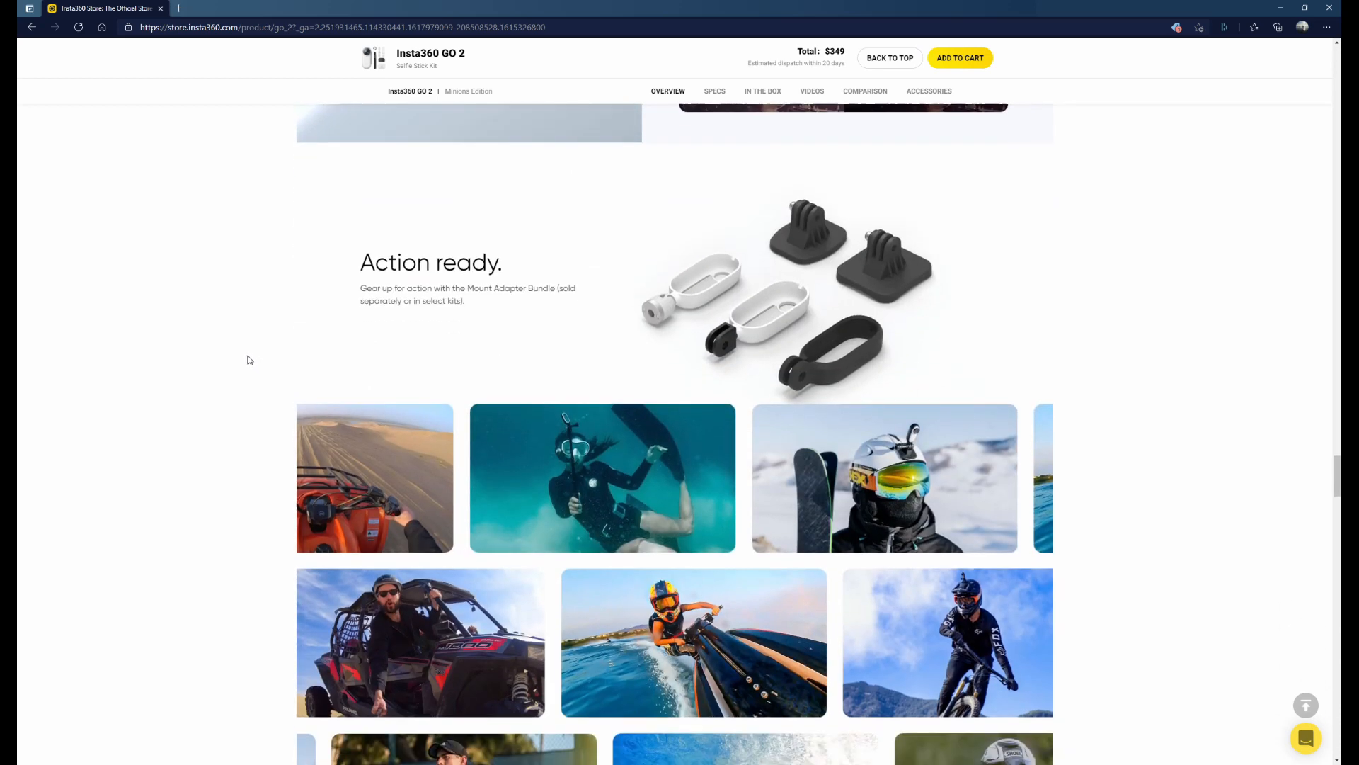
pyautogui.scroll(-4, 258, 356)
pyautogui.scroll(-4, 258, 357)
pyautogui.scroll(-5, 259, 357)
pyautogui.scroll(-2, 257, 357)
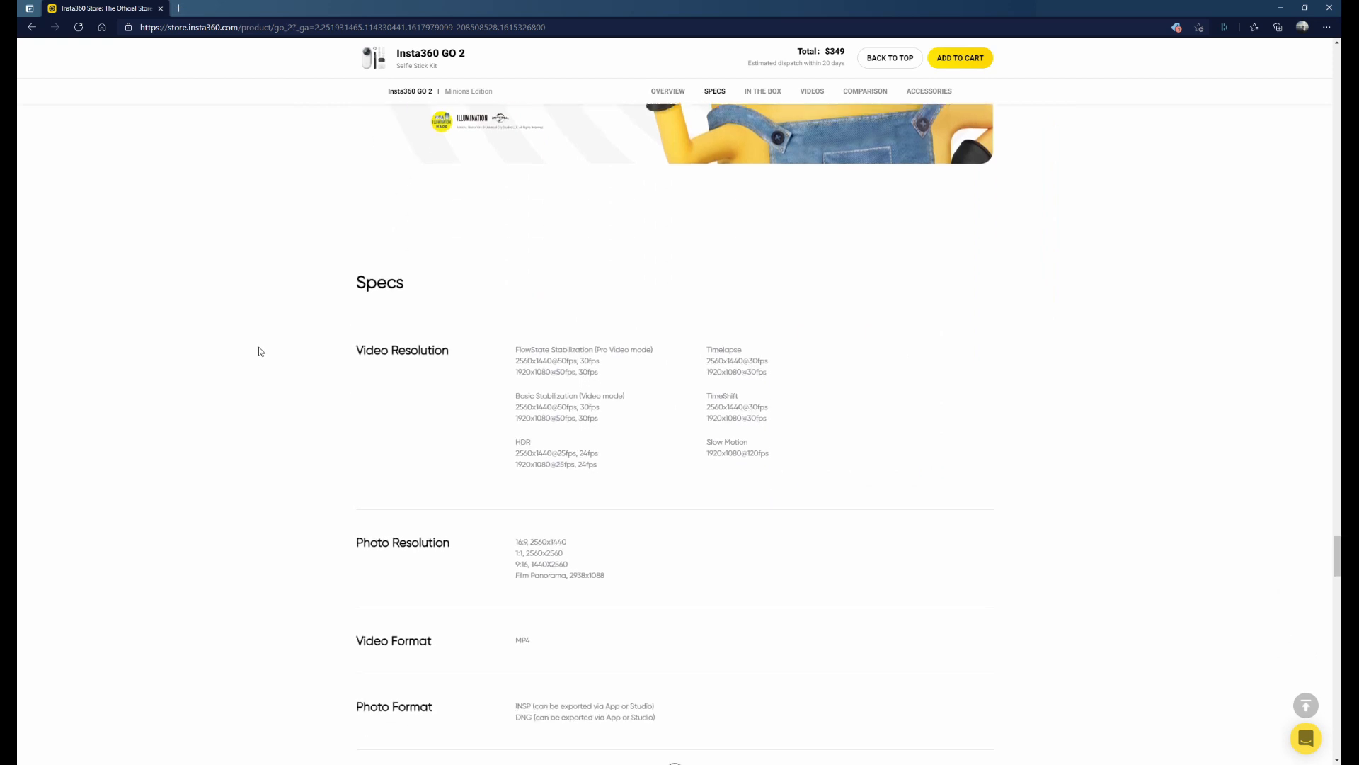
pyautogui.scroll(-2, 259, 351)
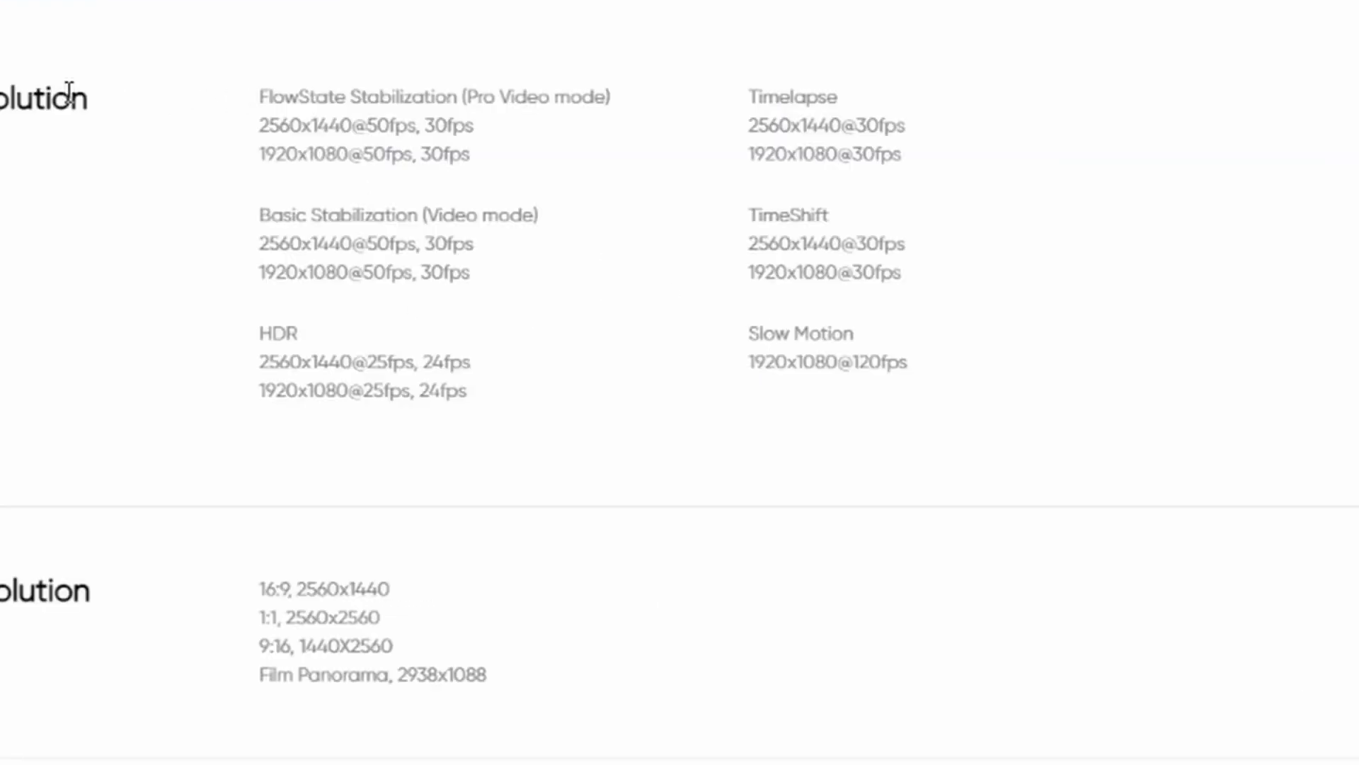
# Highlight and clear the FlowState, Timelapse, HDR, Slow Motion and Pro Video 2560x1440 resolution lines.
pyautogui.moveTo(525, 238); pyautogui.dragTo(664, 280)
pyautogui.click(776, 330)
pyautogui.moveTo(936, 336); pyautogui.dragTo(369, 111)
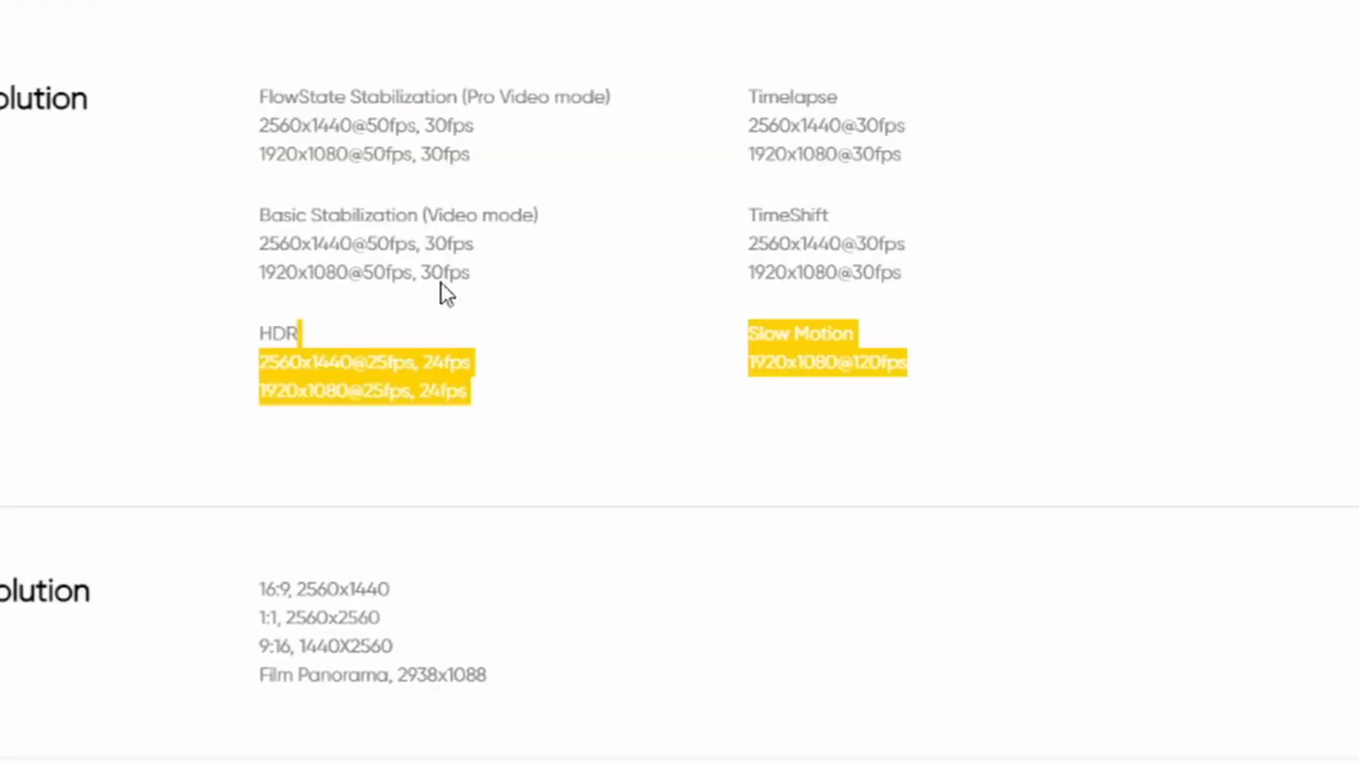
pyautogui.click(32, 249)
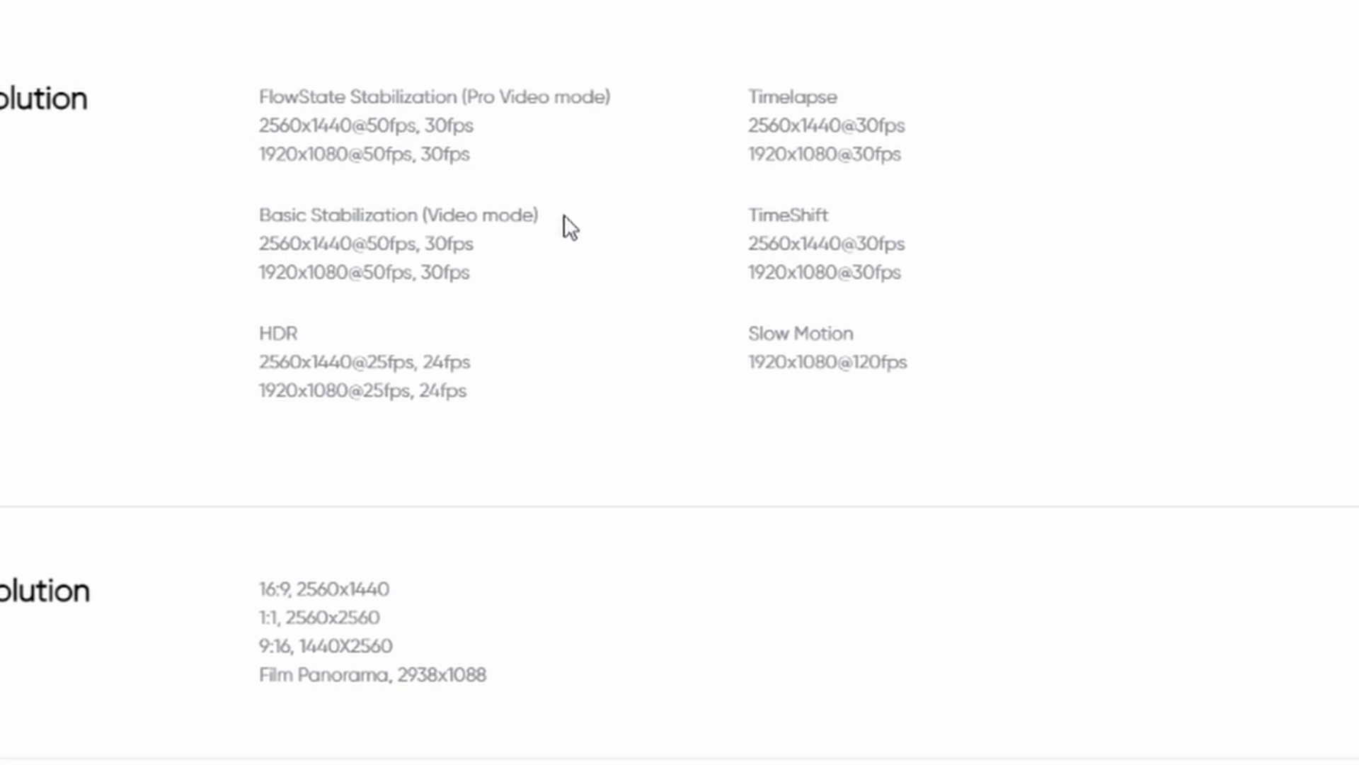
pyautogui.moveTo(338, 101); pyautogui.dragTo(478, 128)
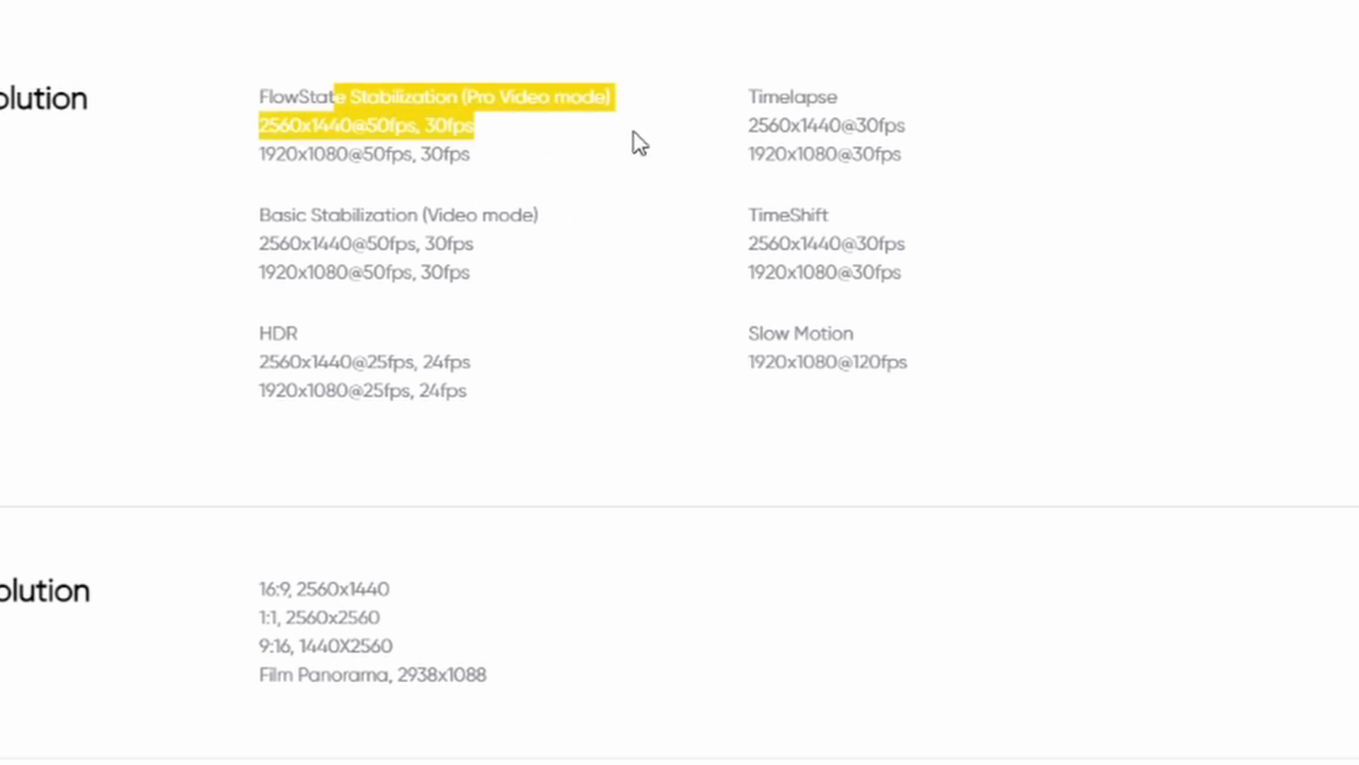
pyautogui.click(574, 92)
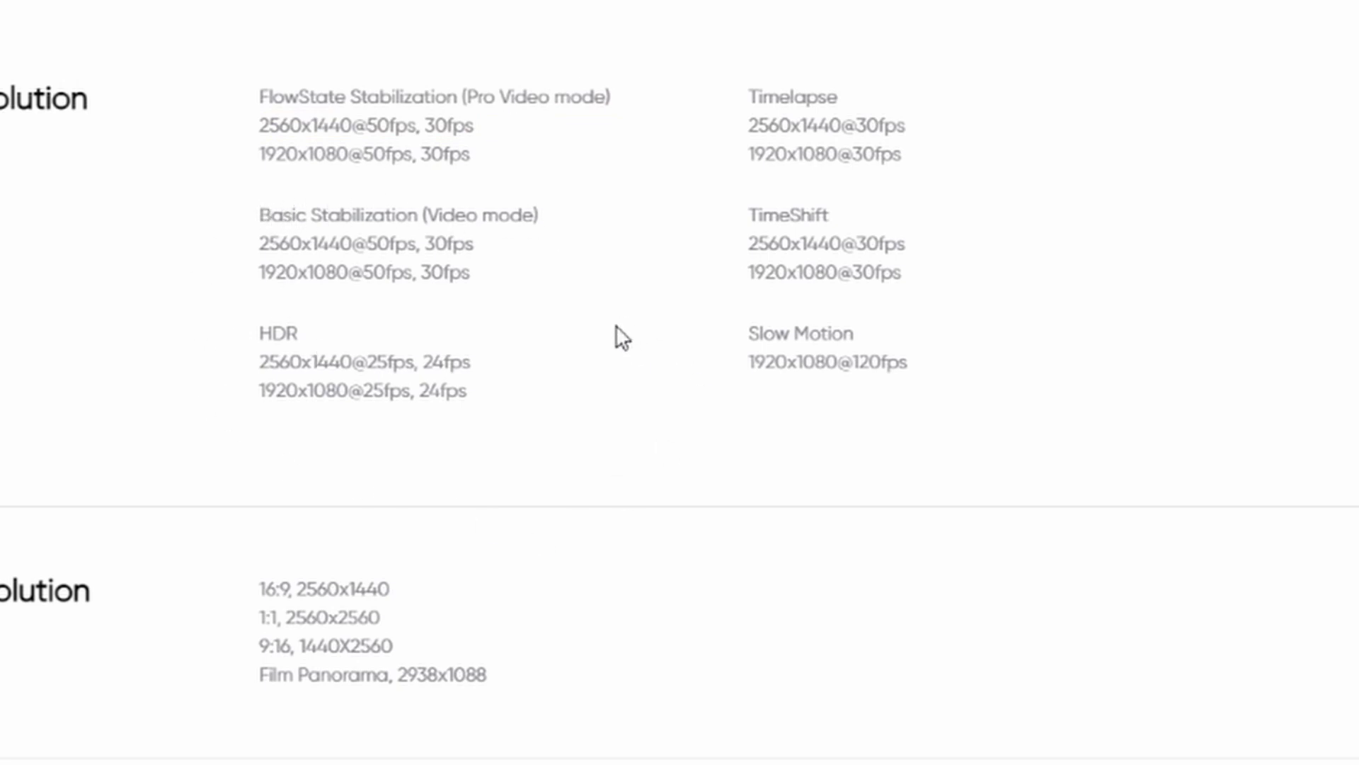
pyautogui.scroll(-5, 616, 325)
pyautogui.scroll(2, 585, 343)
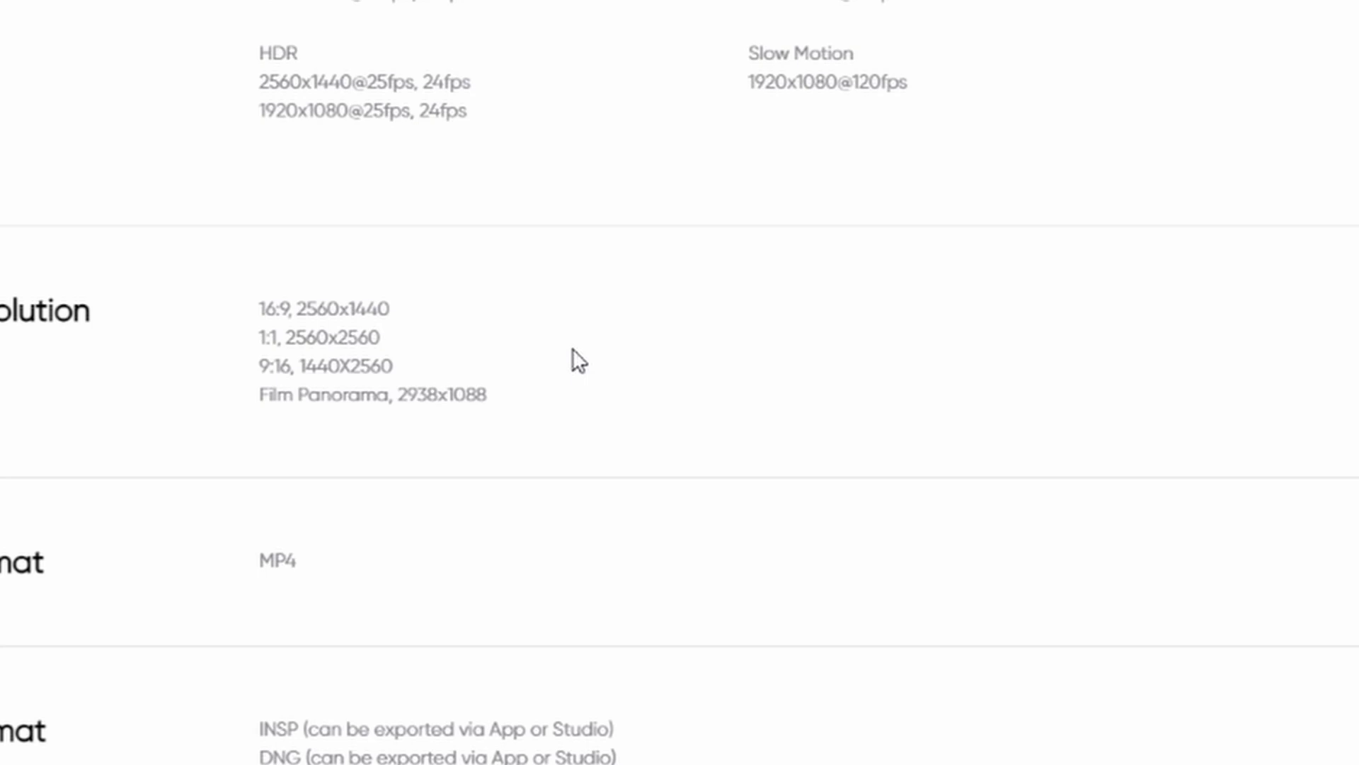
pyautogui.scroll(-3, 423, 382)
pyautogui.scroll(3, 435, 379)
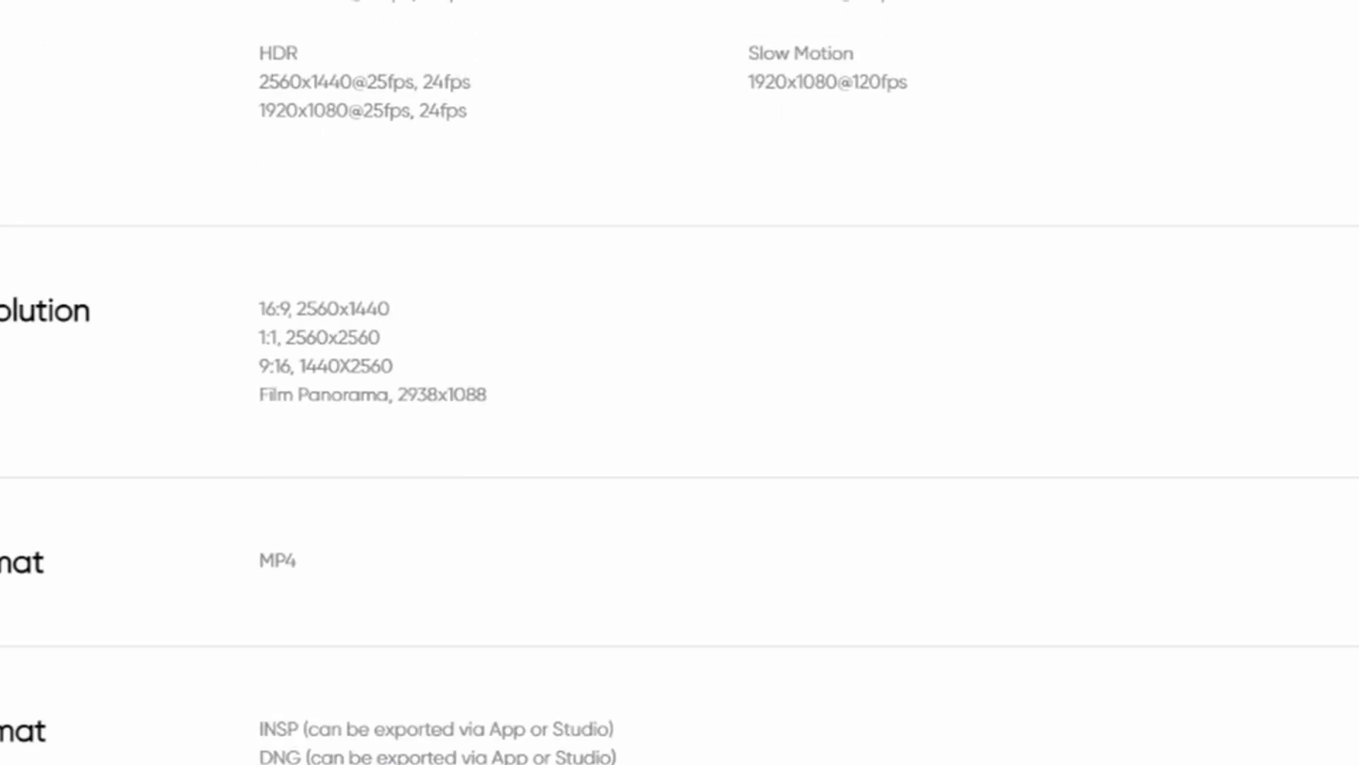